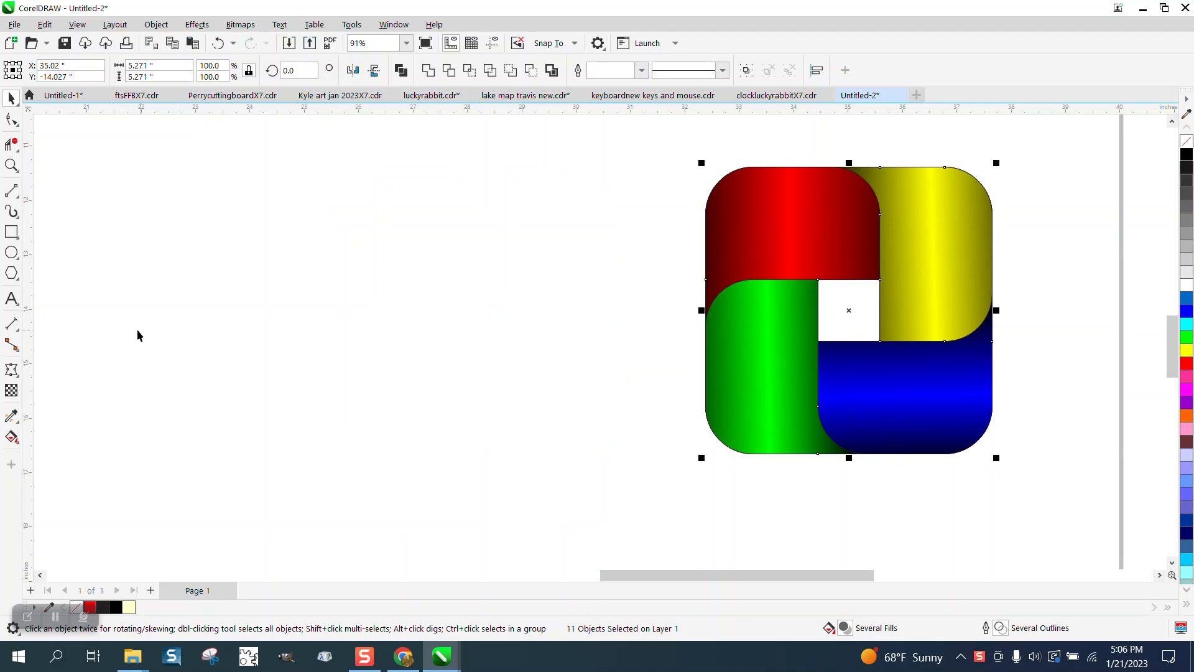
# - Draw a square about 0.97 inches wide and center it on the page
pyautogui.click(11, 231)
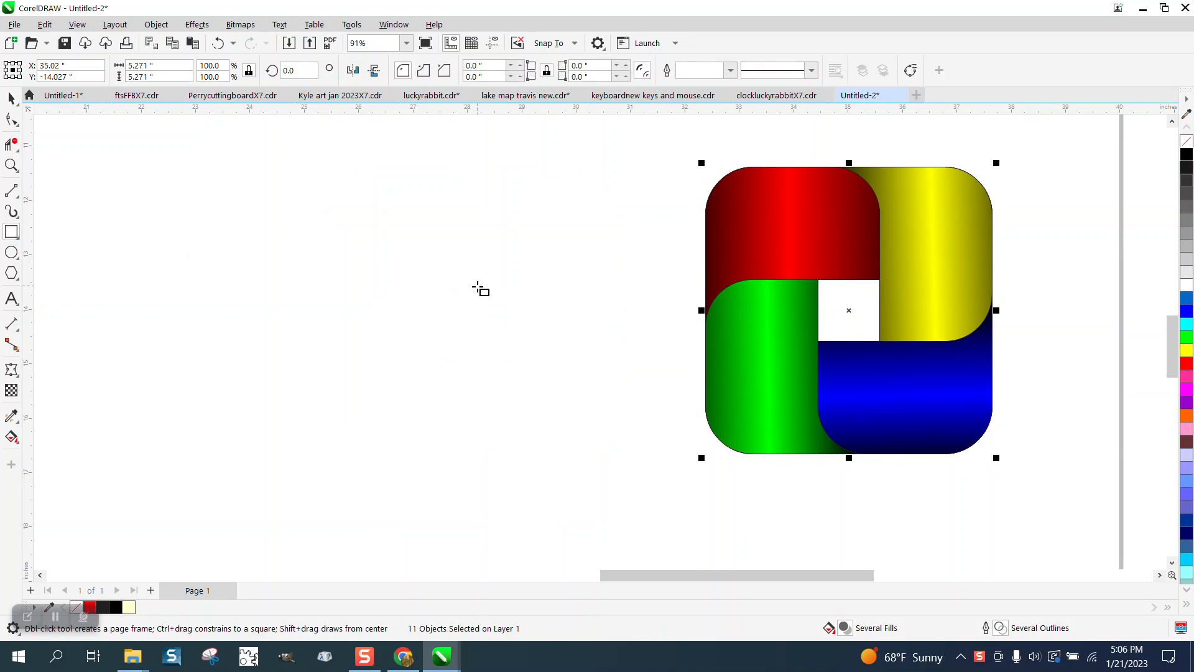
pyautogui.moveTo(477, 286); pyautogui.dragTo(424, 339)
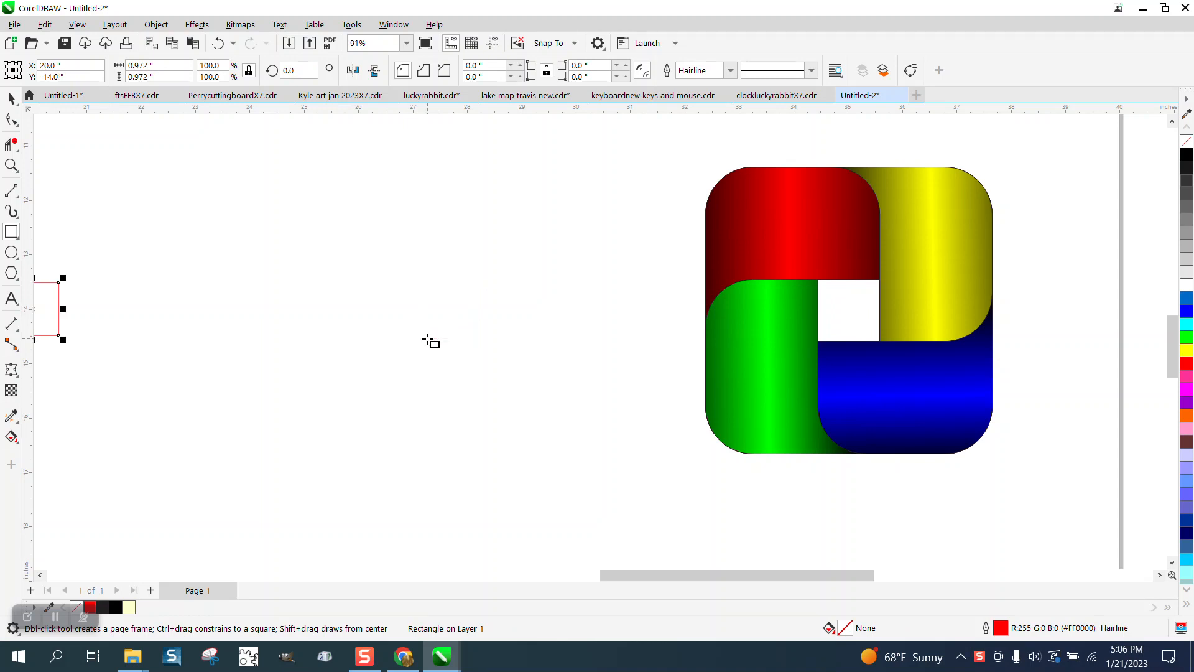
pyautogui.scroll(-4, 435, 332)
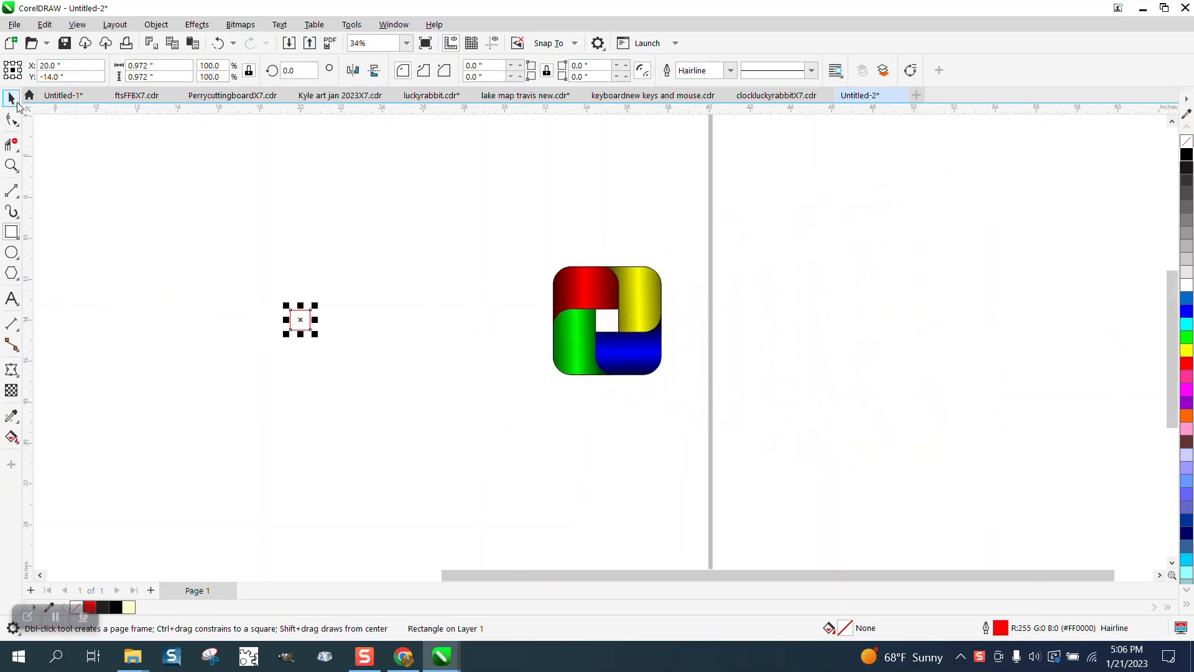
# - Move the finished multicolored interlocking design closer to the small red square
pyautogui.click(17, 104)
pyautogui.moveTo(470, 227); pyautogui.dragTo(663, 386)
pyautogui.moveTo(604, 321); pyautogui.dragTo(462, 323)
pyautogui.click(11, 165)
pyautogui.moveTo(237, 208); pyautogui.dragTo(716, 477)
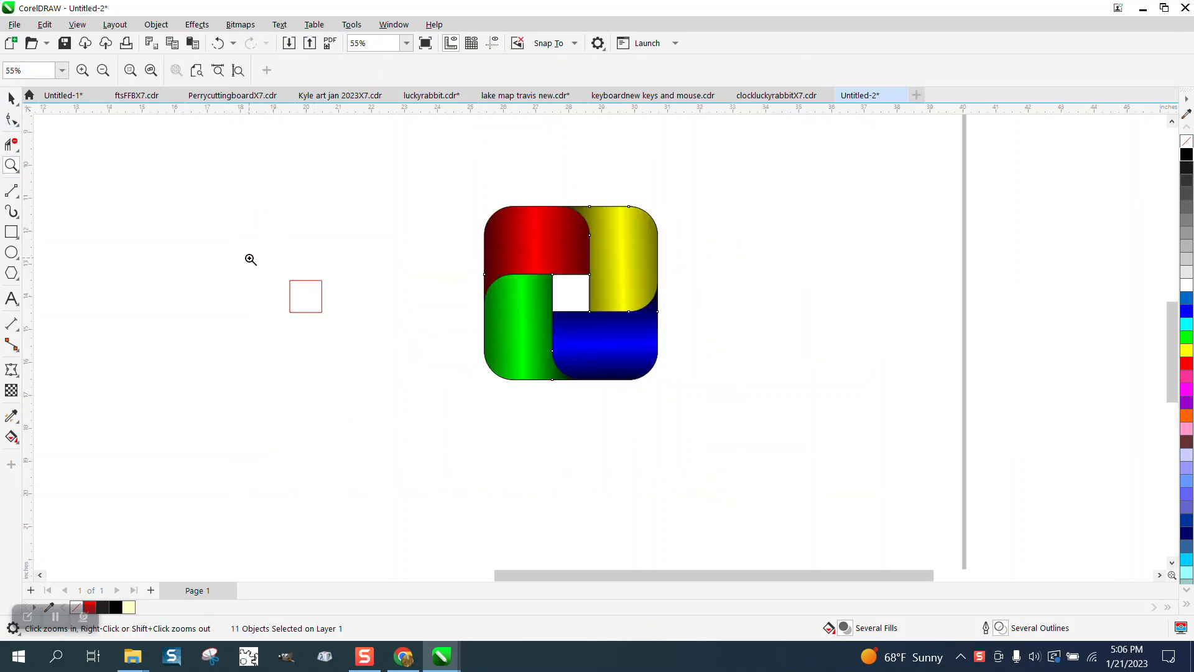
# - Create an enlarged concentric copy of the small square, about 4.64 inches wide
pyautogui.click(11, 97)
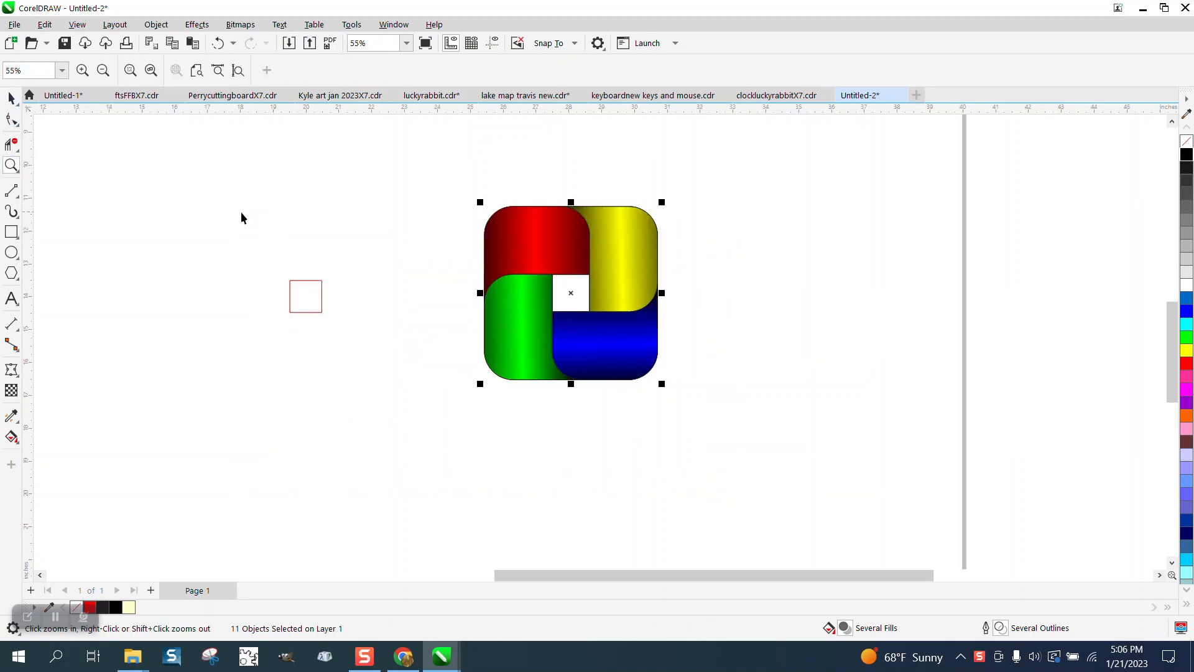
pyautogui.click(305, 280)
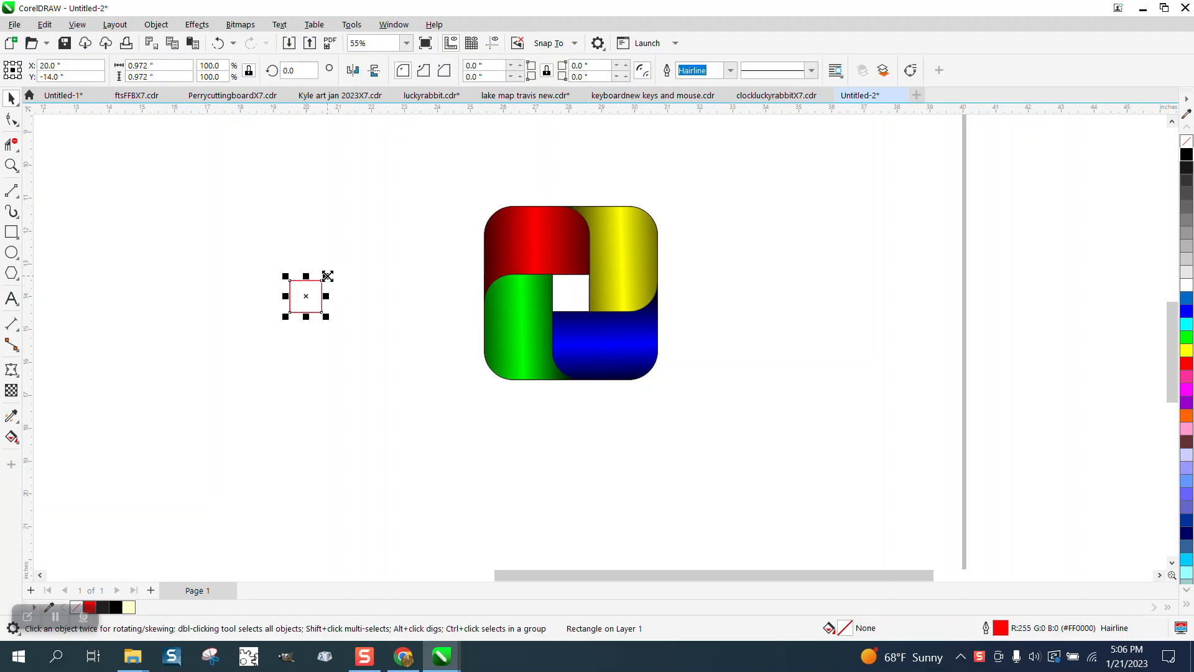
pyautogui.moveTo(325, 275); pyautogui.dragTo(402, 221)
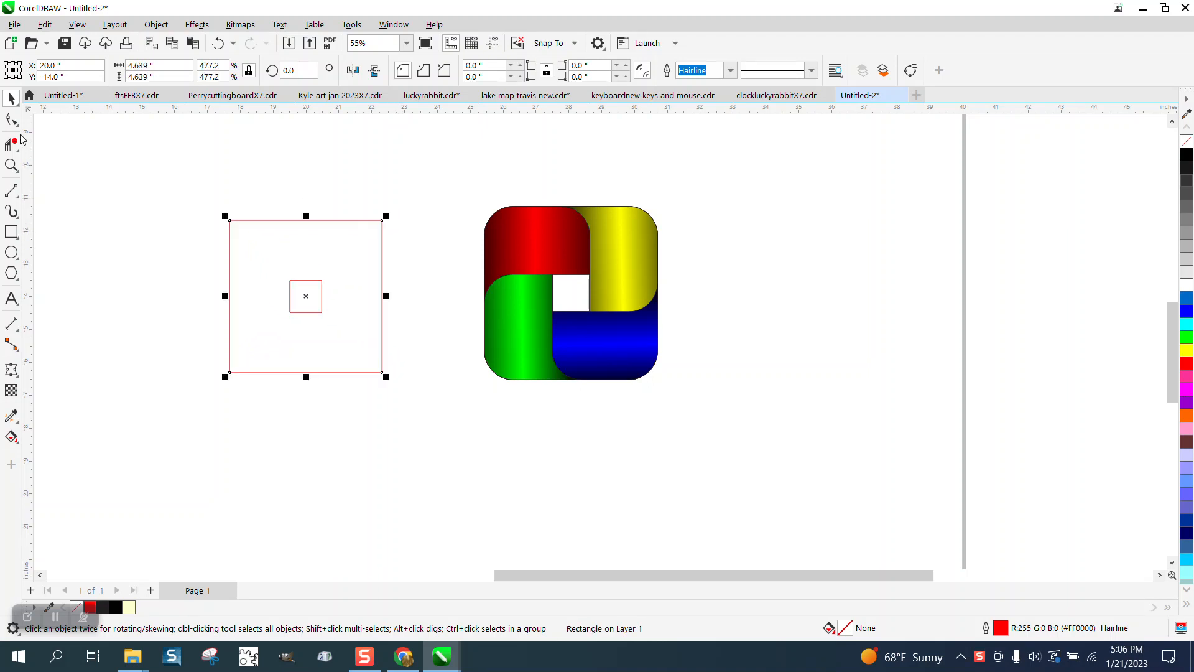
# - Round all four corners of the large square to a radius of about 0.64 inches
pyautogui.click(11, 119)
pyautogui.moveTo(230, 221); pyautogui.dragTo(252, 222)
pyautogui.click(11, 98)
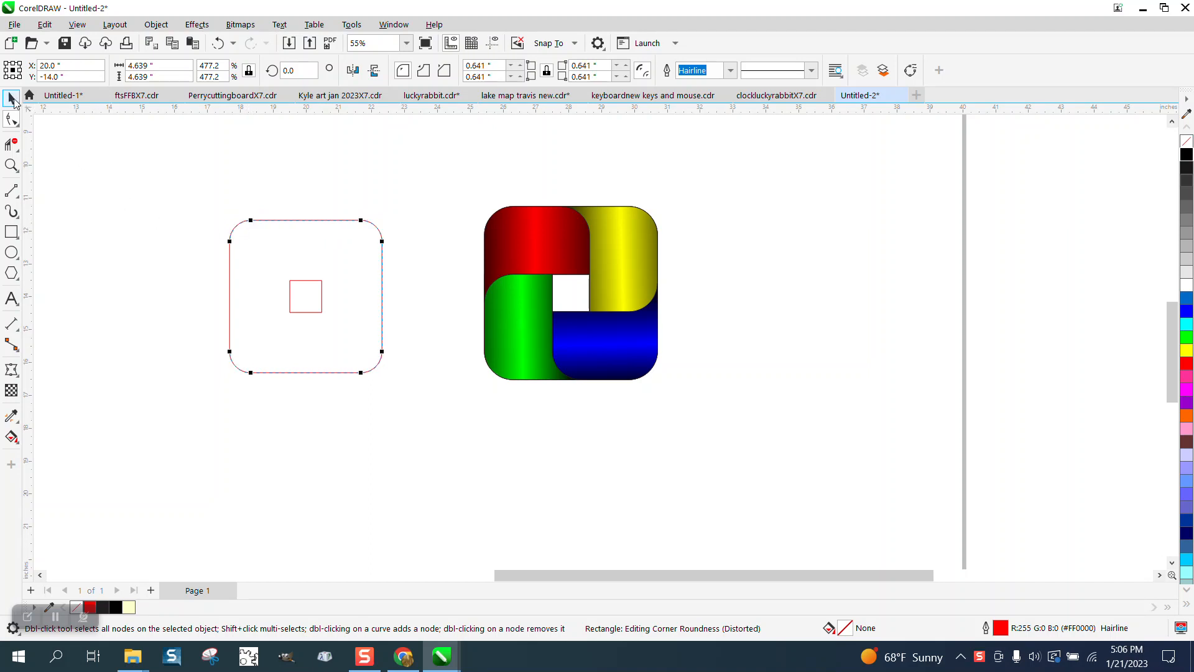
# - Place a copy of the rounded square further left so its right edge aligns with the small square's right edge
pyautogui.click(369, 249)
pyautogui.click(382, 257)
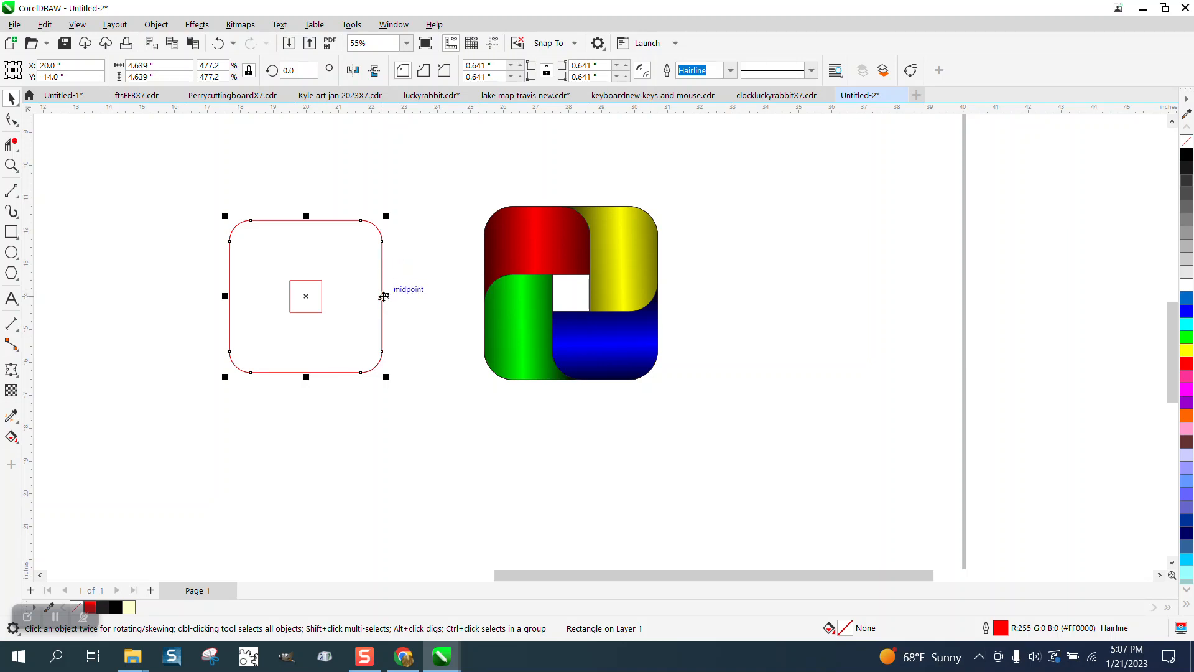
pyautogui.moveTo(381, 296); pyautogui.dragTo(323, 297)
# - Draw a horizontal line about 2 inches long from the small square's lower-right corner past the large rounded square's right edge
pyautogui.click(12, 165)
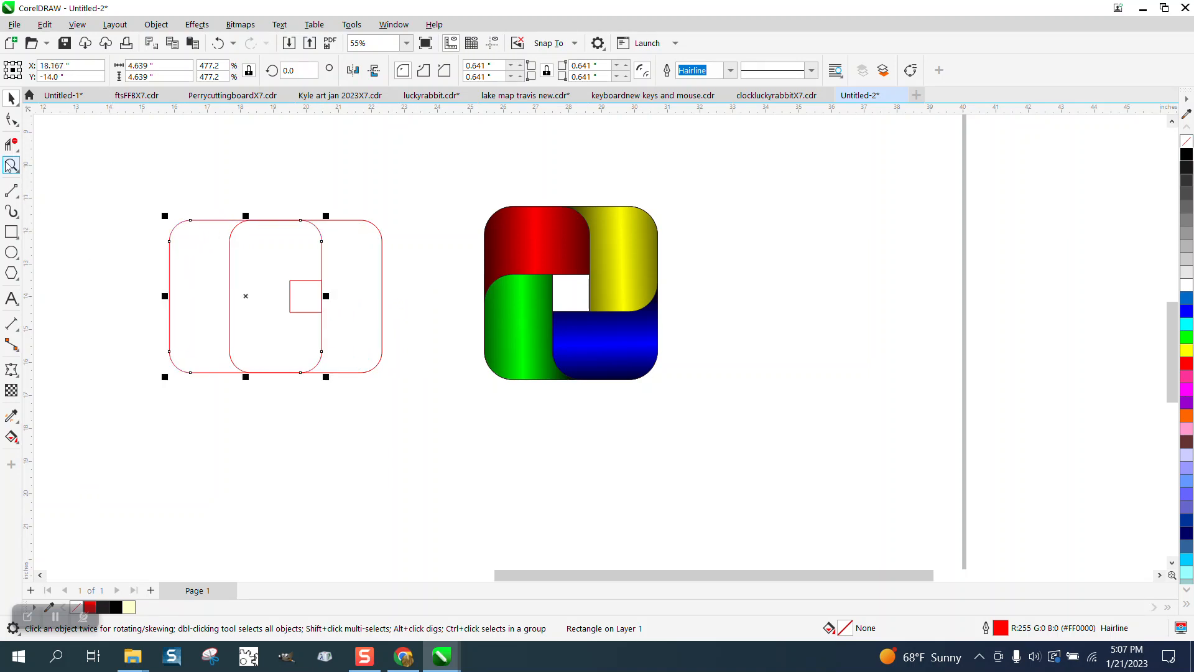
pyautogui.moveTo(141, 168); pyautogui.dragTo(475, 411)
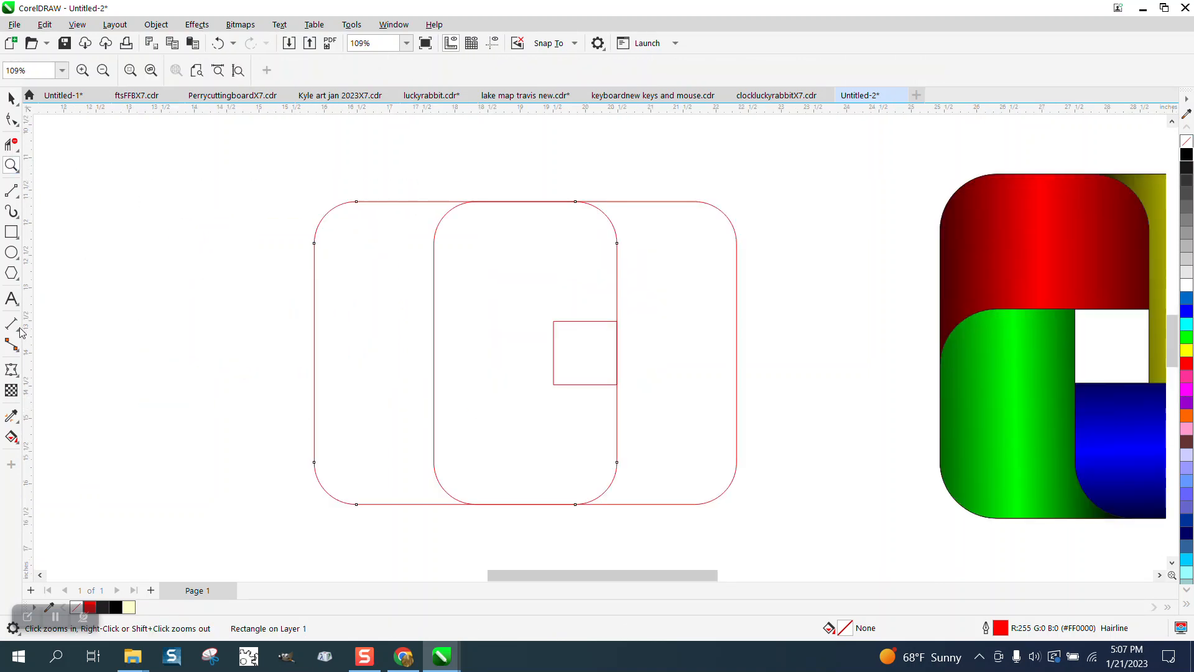
pyautogui.click(13, 191)
pyautogui.click(63, 206)
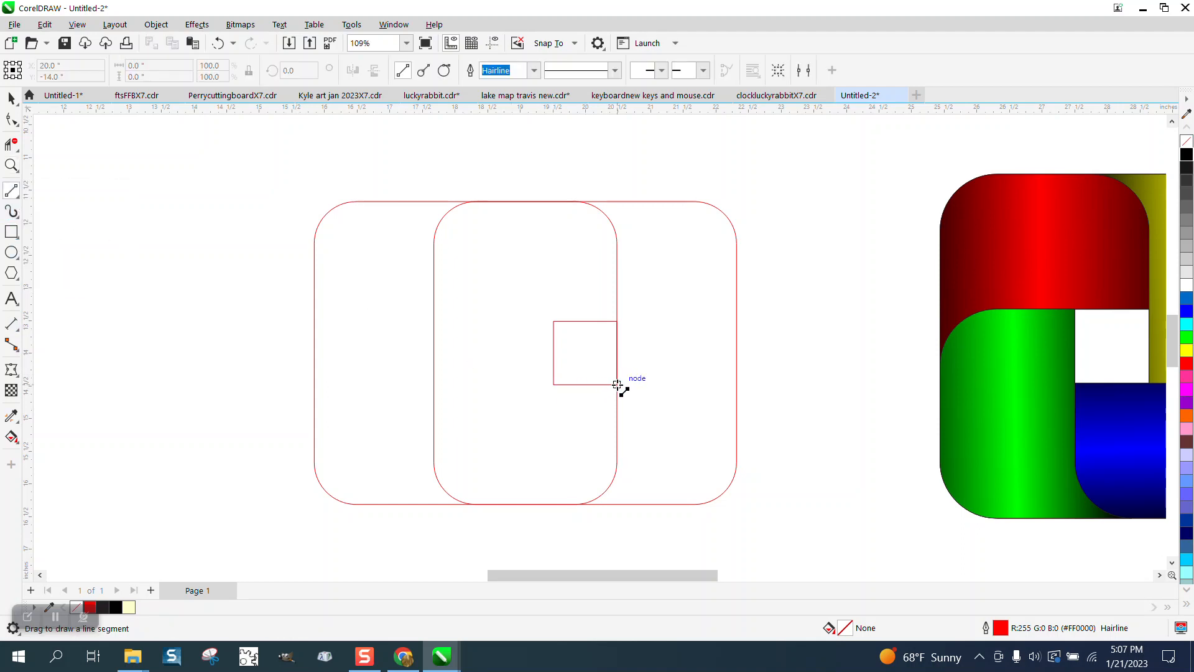
pyautogui.moveTo(617, 385); pyautogui.dragTo(747, 385)
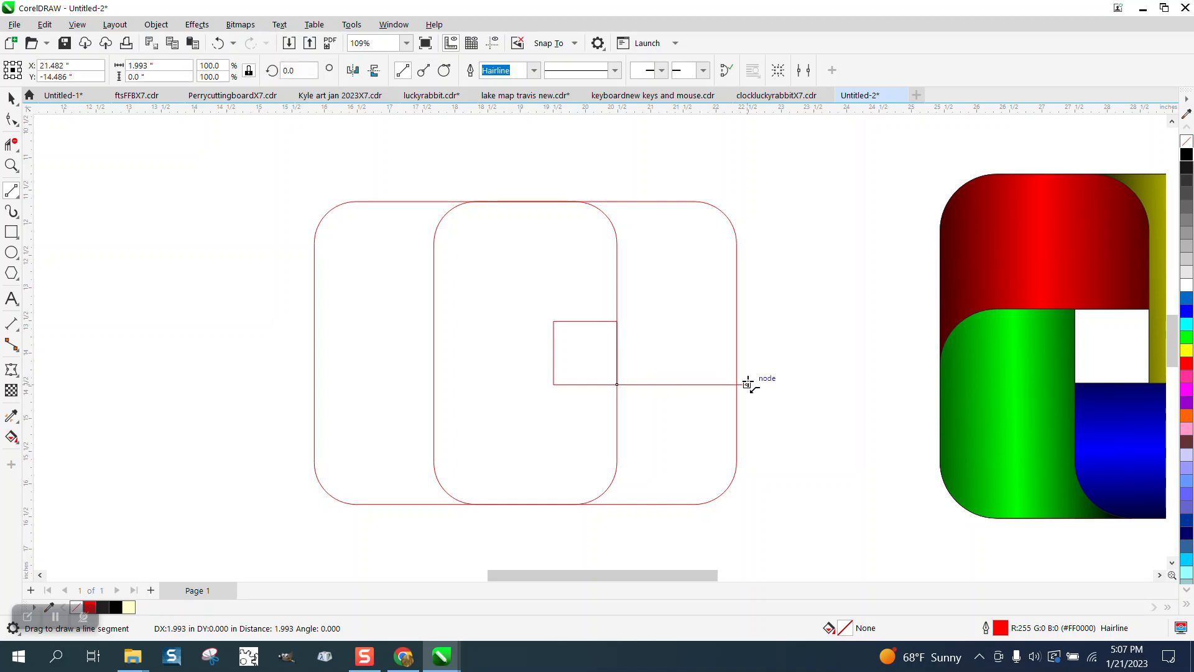
# - Smart Fill the enclosed upper-right region above the horizontal line with pale yellow
pyautogui.click(12, 437)
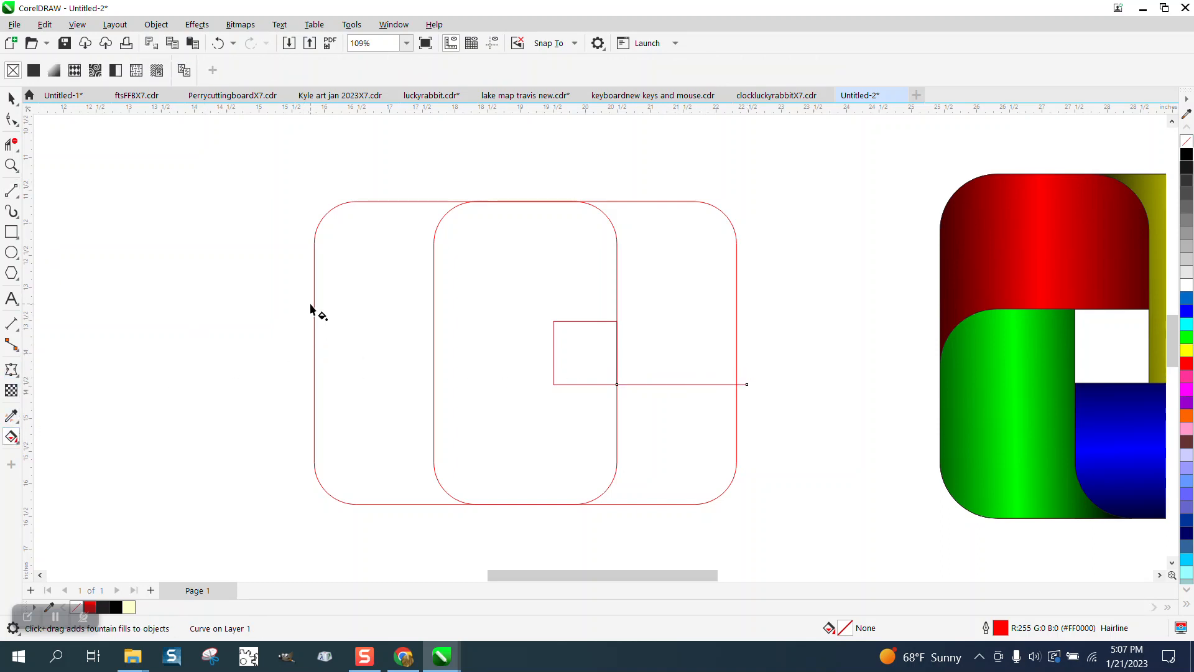
pyautogui.click(15, 440)
pyautogui.click(68, 459)
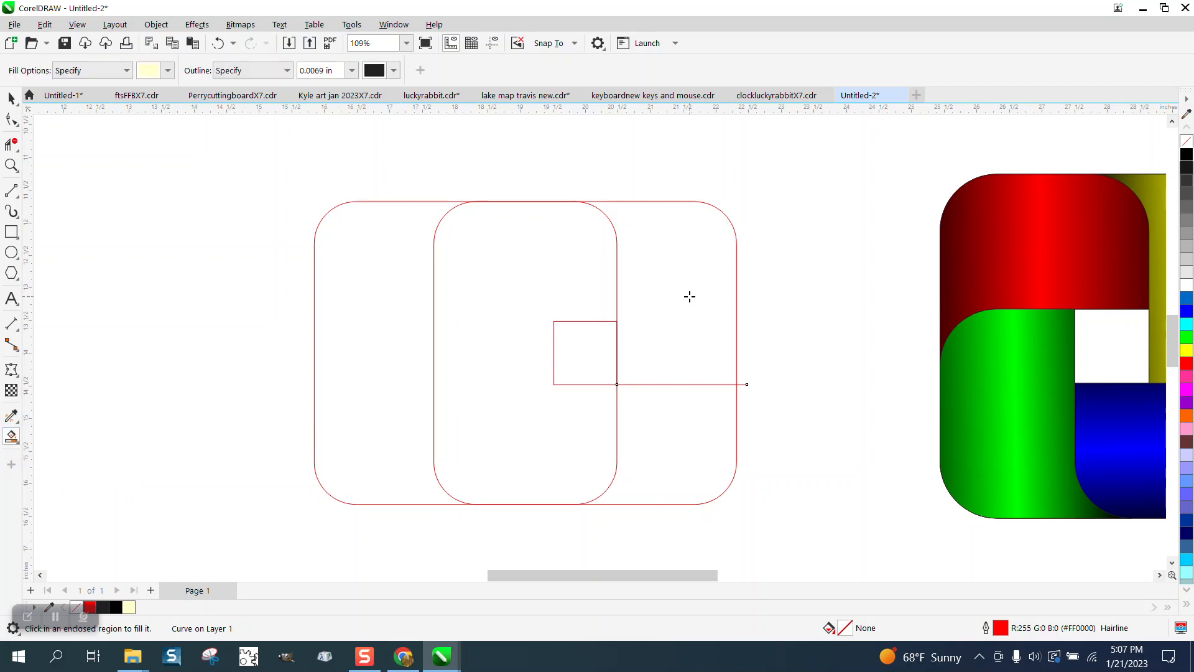
pyautogui.click(692, 289)
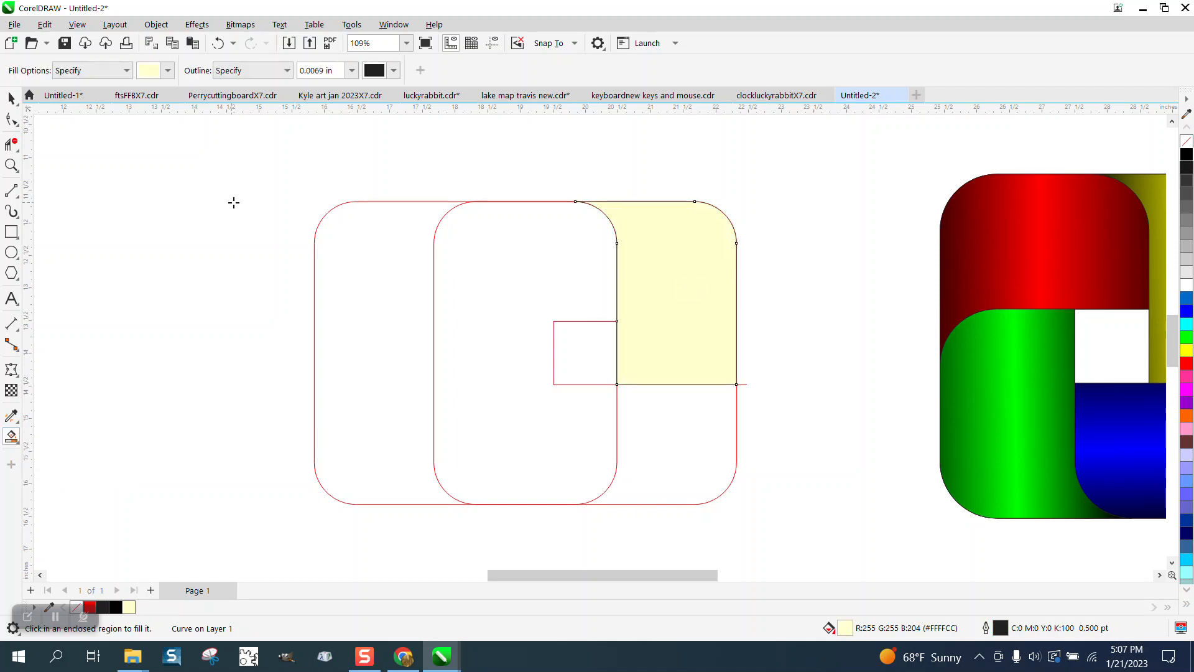
# - Show the guidelines and rotate a copy of the pale yellow shape 90° about the small square's center
pyautogui.press('space')
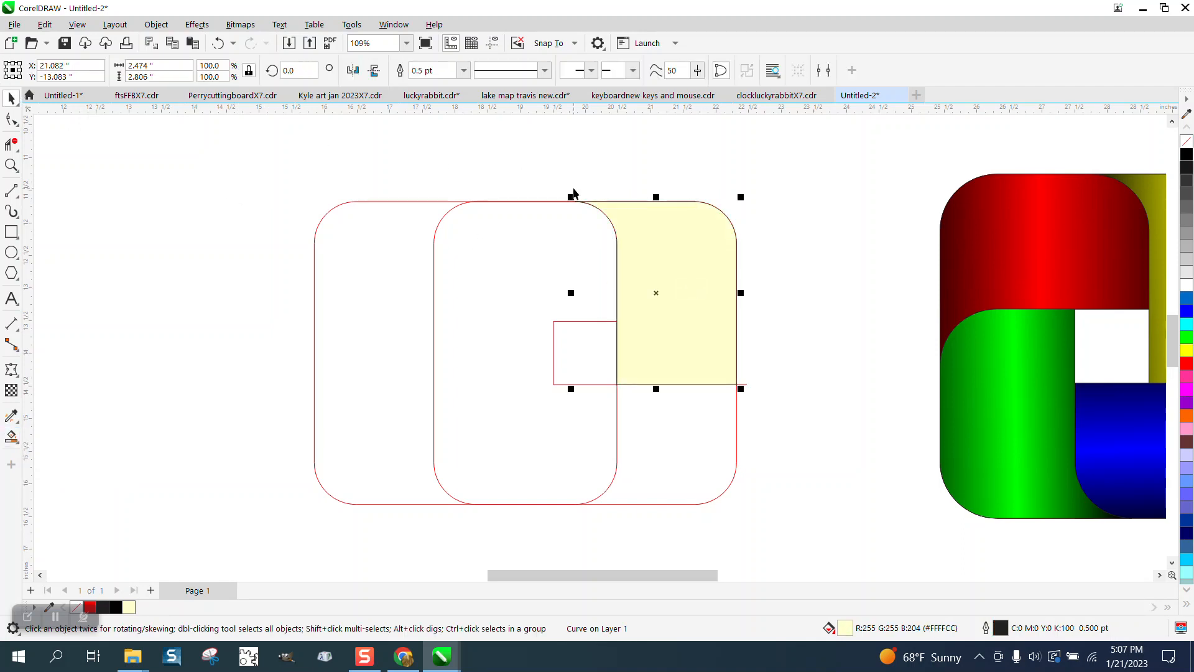
pyautogui.click(665, 292)
pyautogui.moveTo(658, 293); pyautogui.dragTo(590, 349)
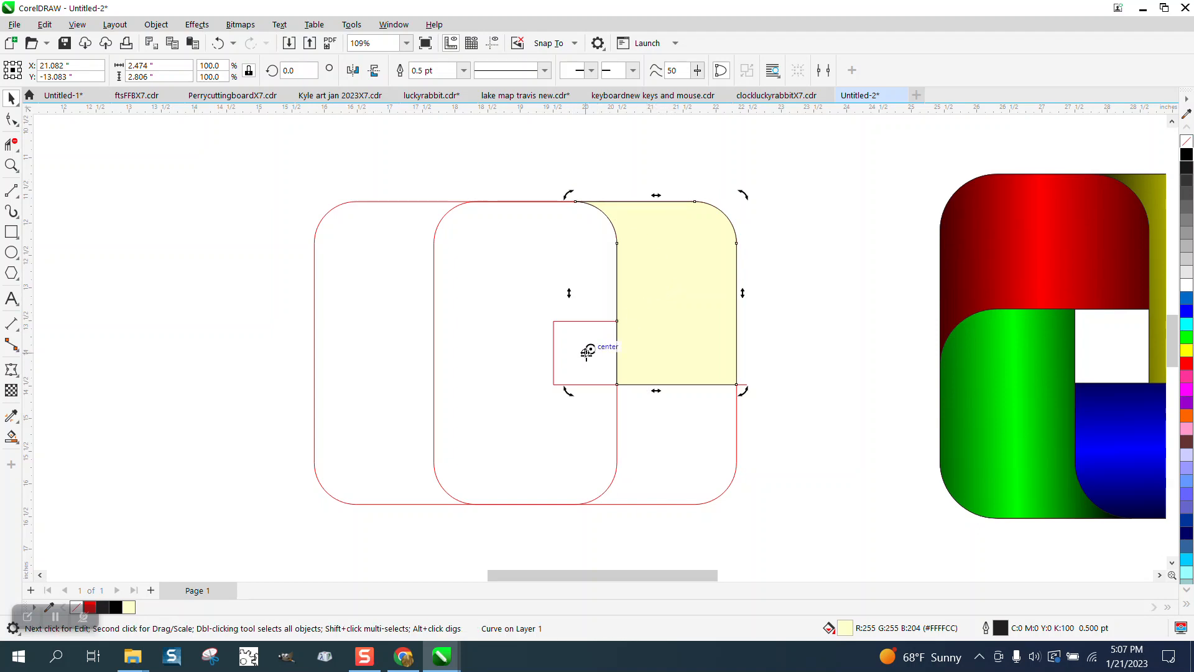
pyautogui.click(492, 43)
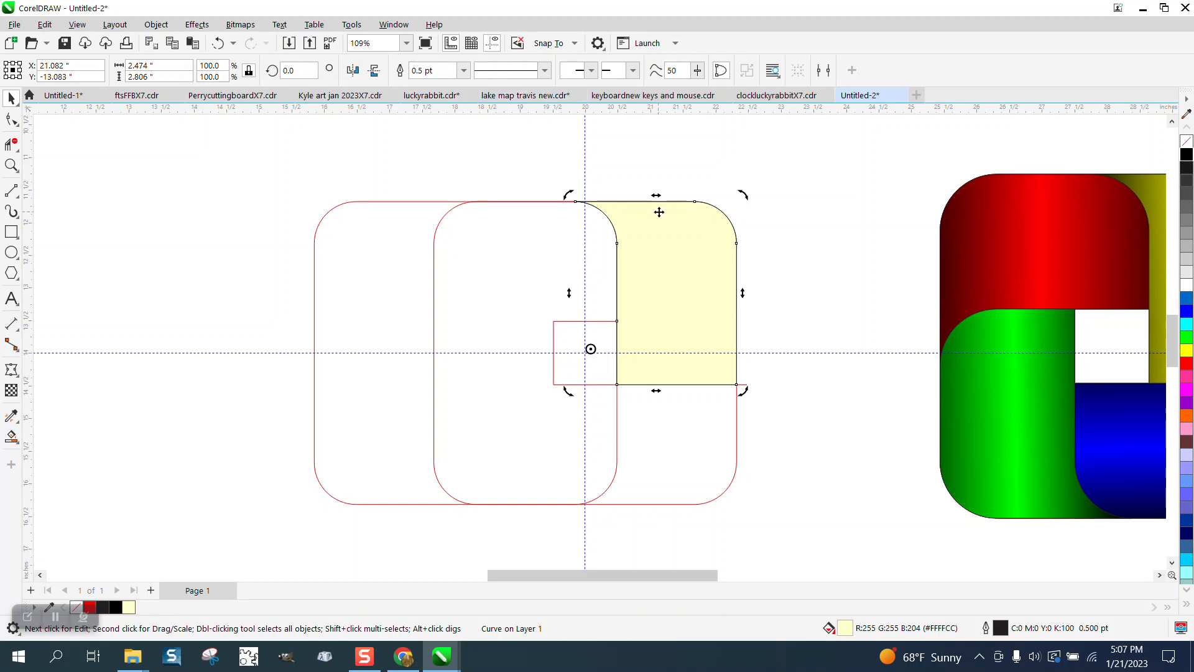
pyautogui.click(667, 232)
pyautogui.click(674, 243)
pyautogui.write('90')
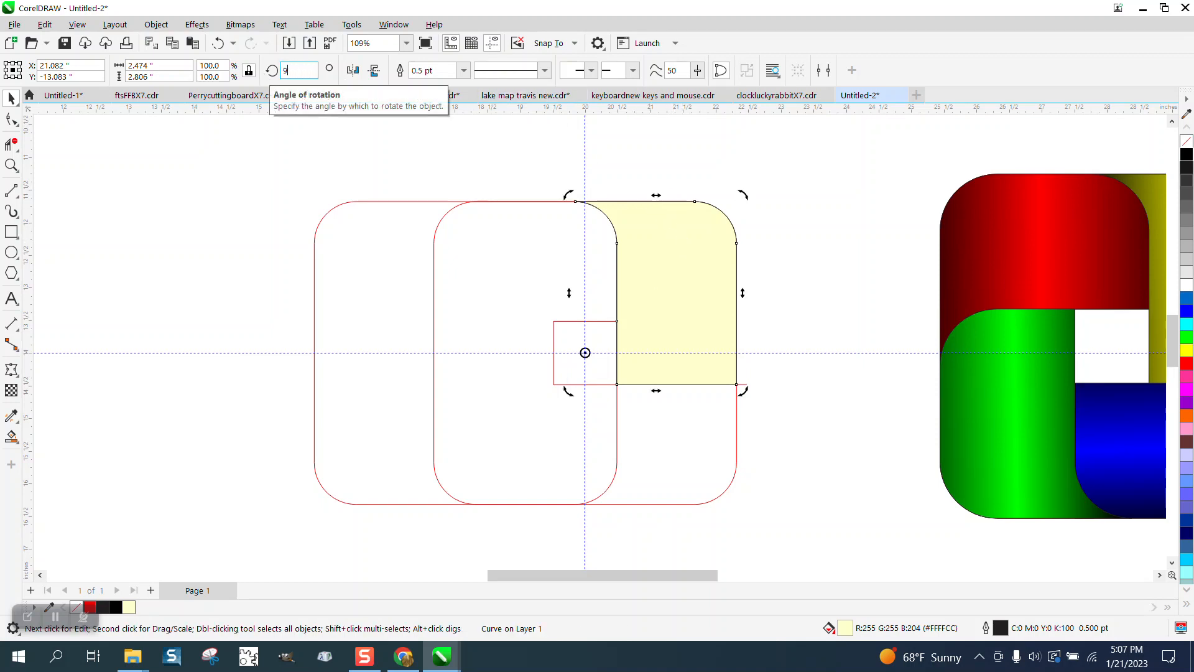
pyautogui.press('Return')
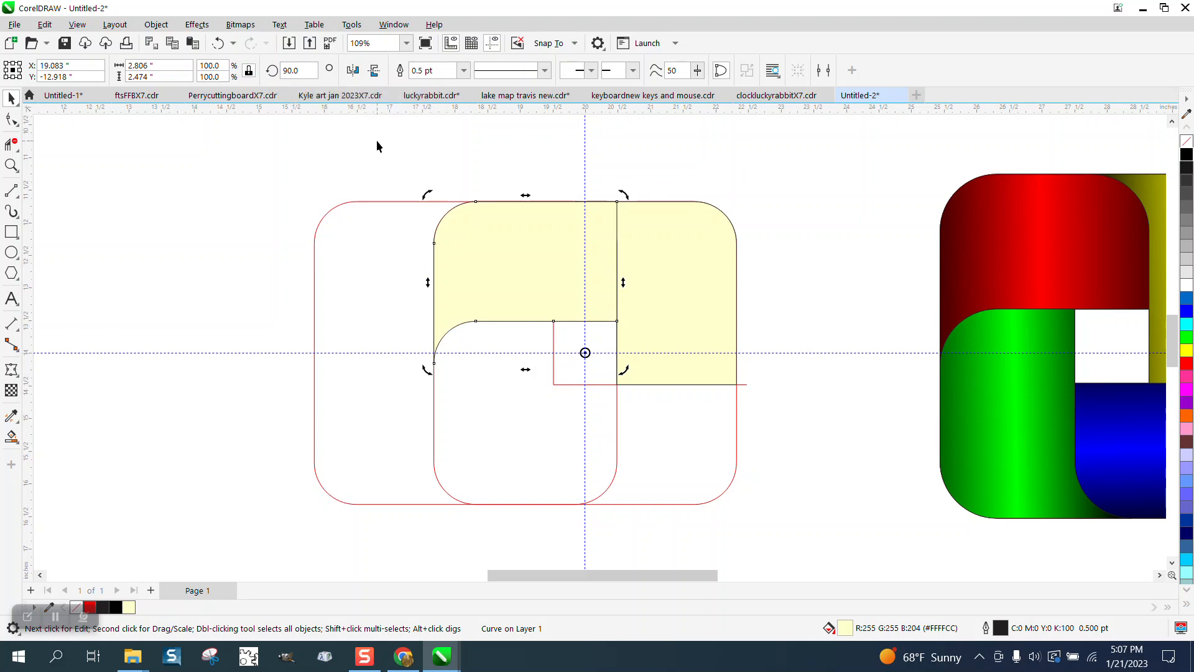
# - Delete the leftover red rounded-square outlines and the line's protruding end with Virtual Segment Delete
pyautogui.click(11, 145)
pyautogui.moveTo(356, 205); pyautogui.dragTo(390, 494)
pyautogui.moveTo(347, 424); pyautogui.dragTo(746, 478)
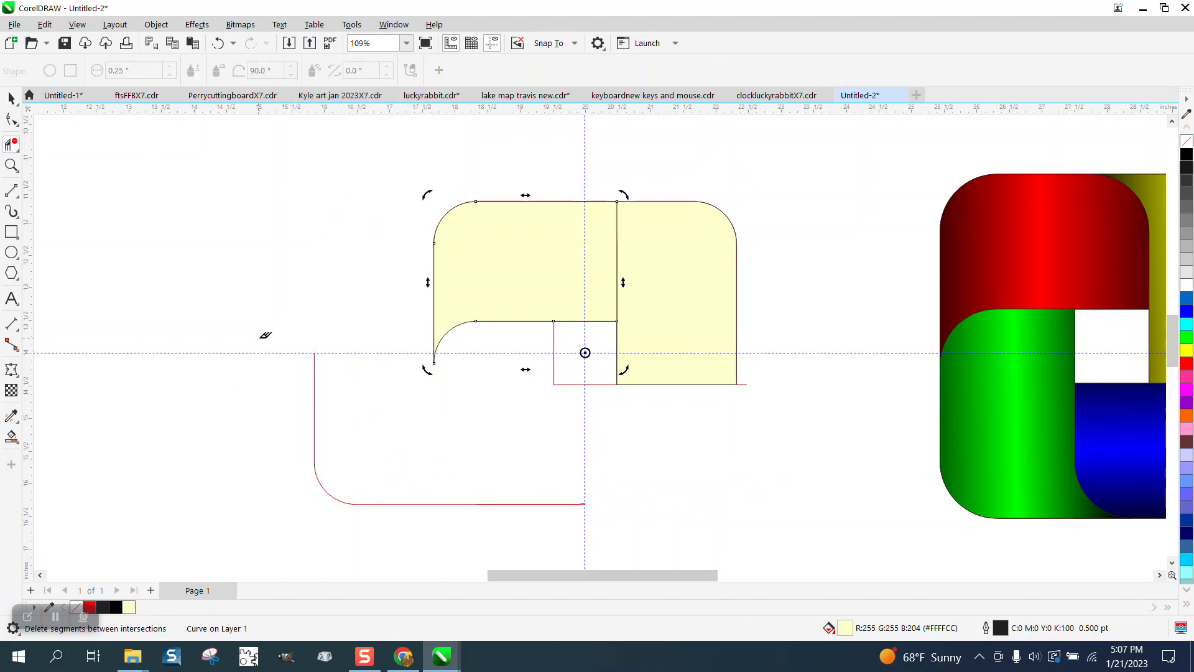
pyautogui.moveTo(258, 344); pyautogui.dragTo(339, 471)
pyautogui.moveTo(624, 538); pyautogui.dragTo(624, 539)
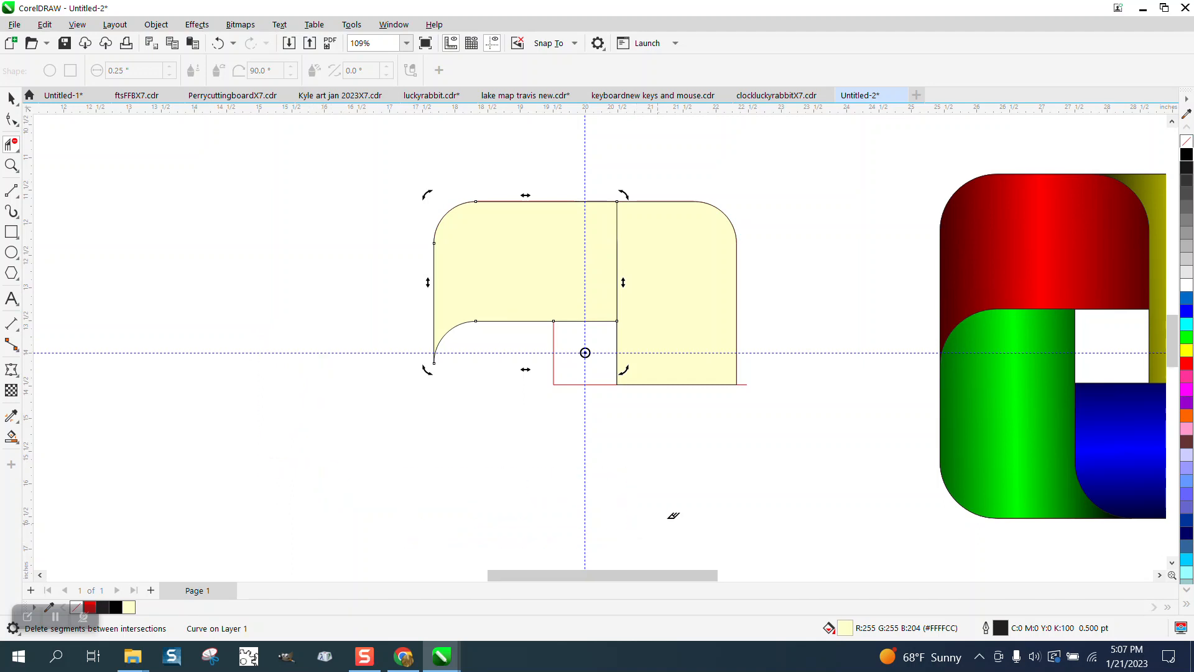
pyautogui.click(748, 383)
# - Remove the fill from all the remaining shapes and give them black outlines
pyautogui.click(11, 99)
pyautogui.moveTo(430, 182); pyautogui.dragTo(778, 429)
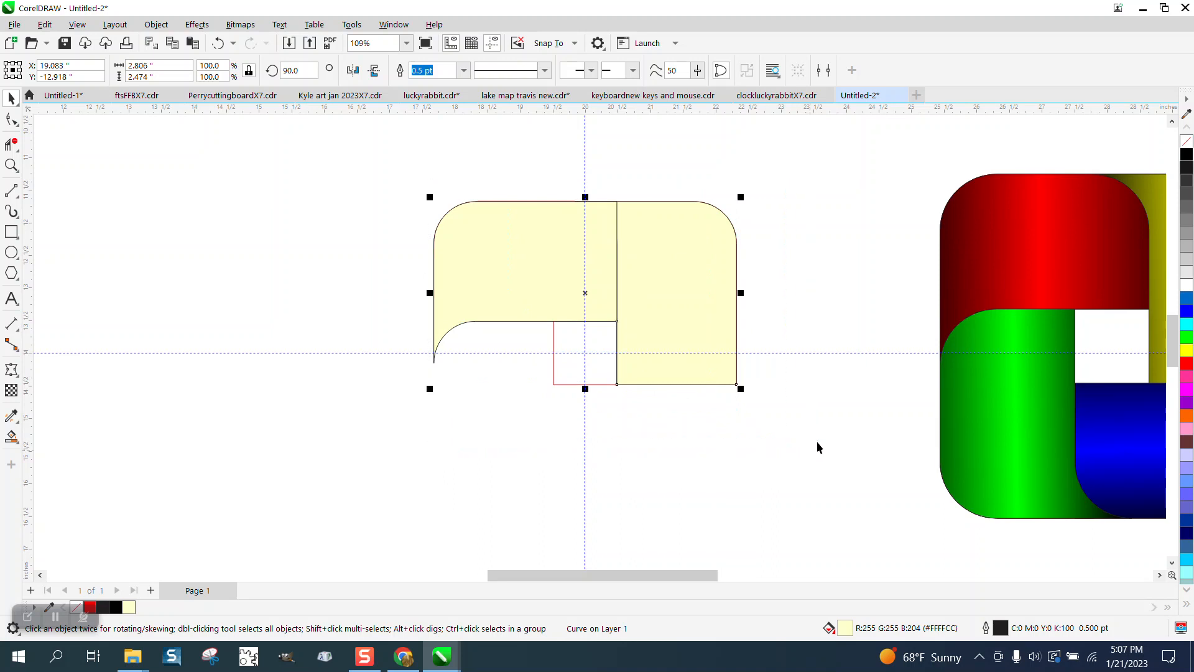
pyautogui.click(1186, 142)
pyautogui.rightClick(1186, 155)
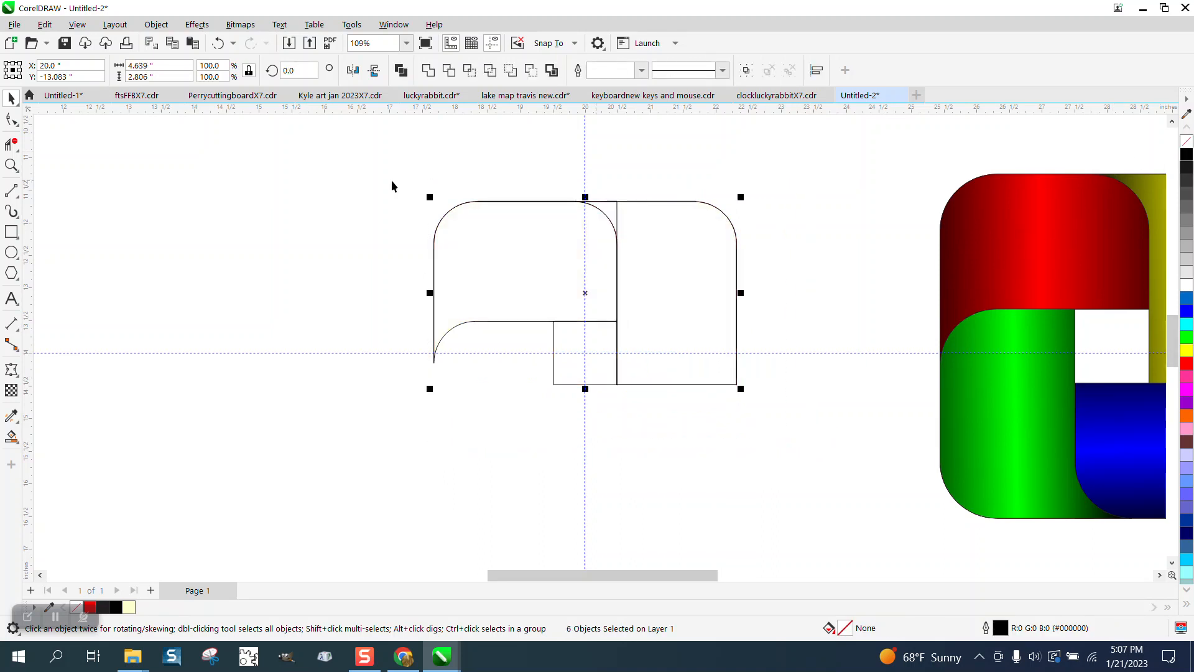
# - Delete the short vertical segment outside the rounded corner where the two upper shapes overlap
pyautogui.click(12, 144)
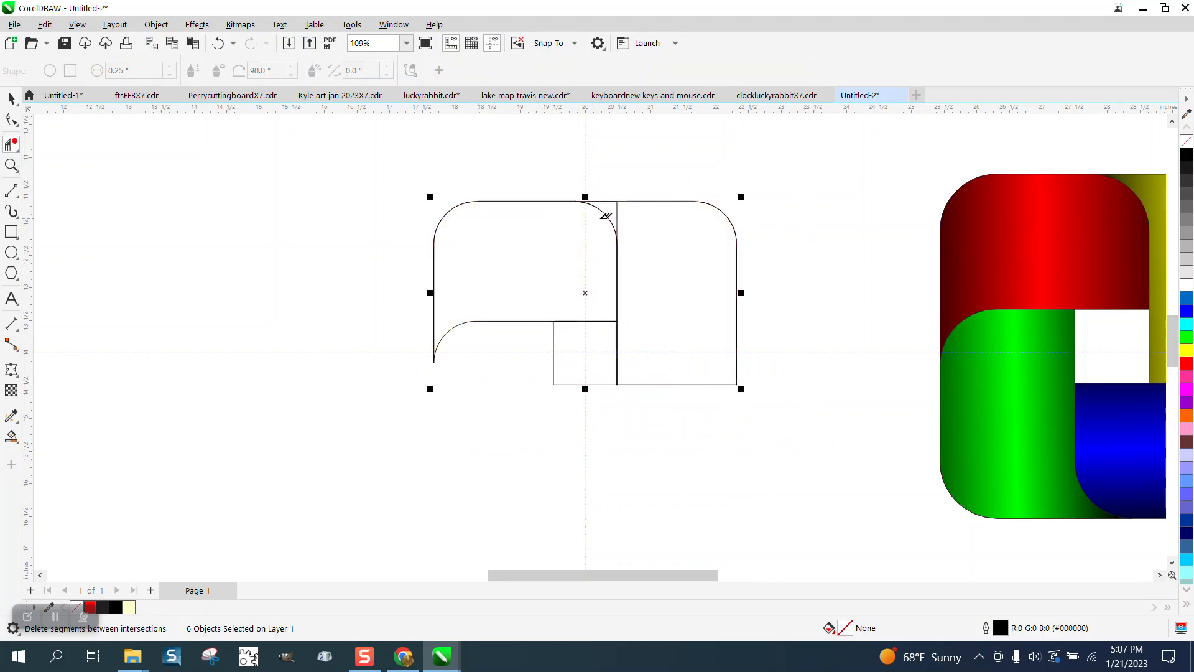
pyautogui.click(617, 213)
pyautogui.click(12, 98)
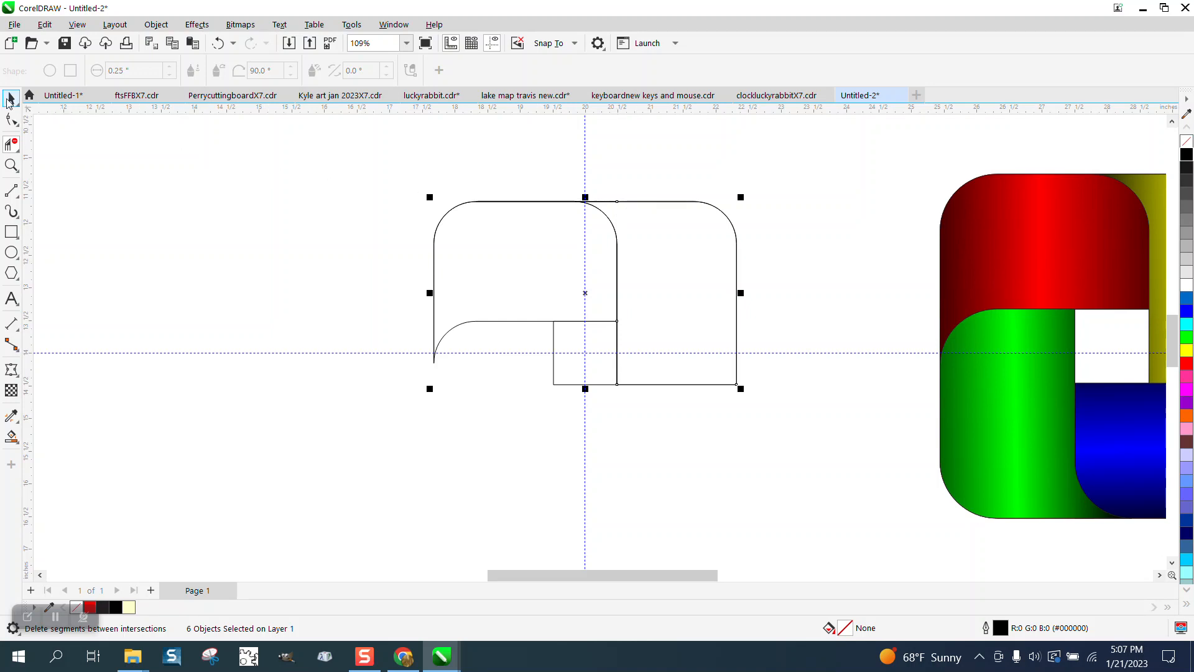
# - Set the upper-left shape's center of rotation to the center of the small square
pyautogui.click(446, 177)
pyautogui.click(487, 202)
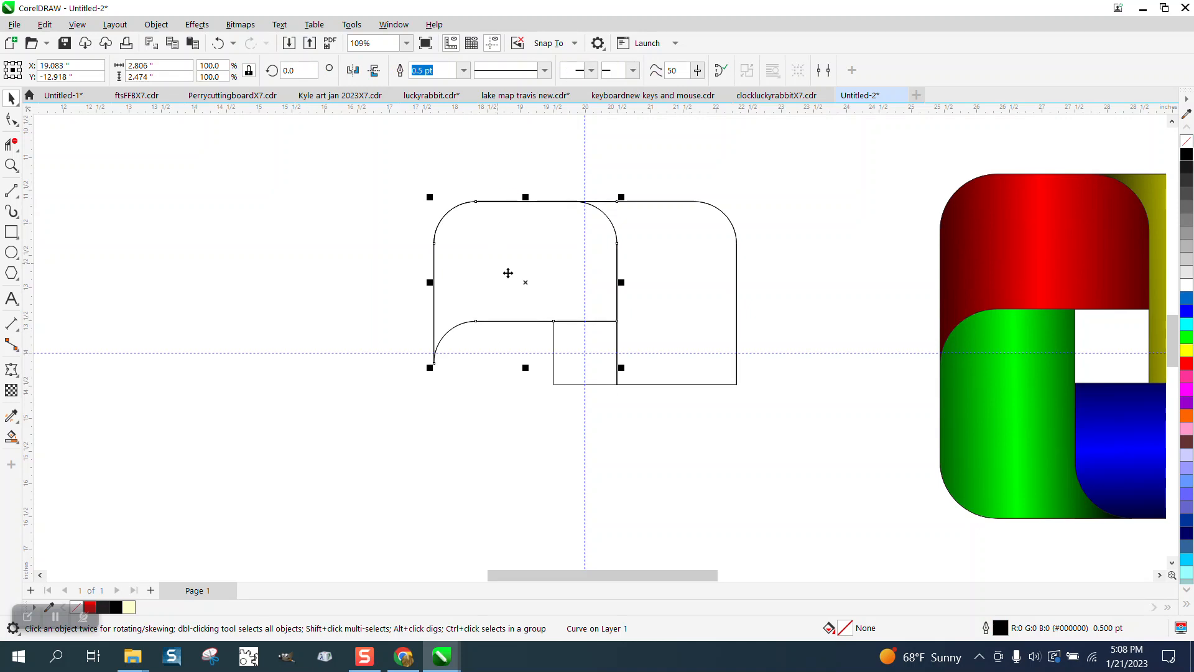
pyautogui.click(526, 283)
pyautogui.moveTo(526, 283); pyautogui.dragTo(586, 353)
pyautogui.click(524, 250)
pyautogui.click(525, 250)
# - Rotate a copy of the upper-left shape 90° and repeat the operation to form the two lower shapes
pyautogui.moveTo(304, 71); pyautogui.dragTo(255, 74)
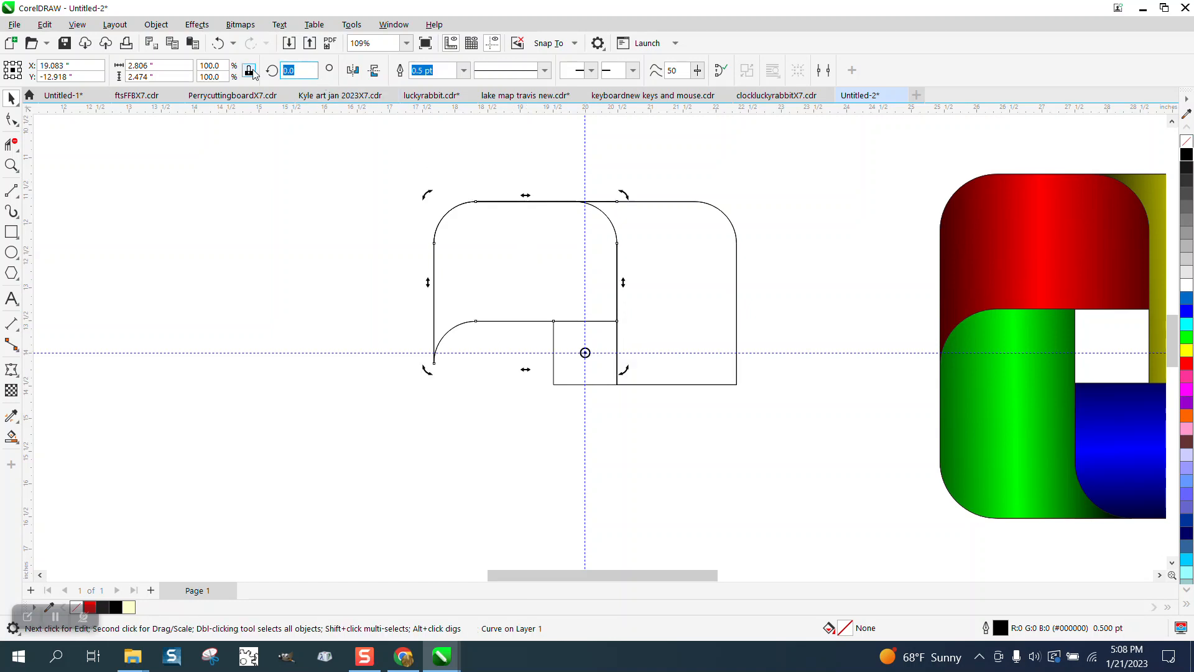
pyautogui.write('90')
pyautogui.press('Return')
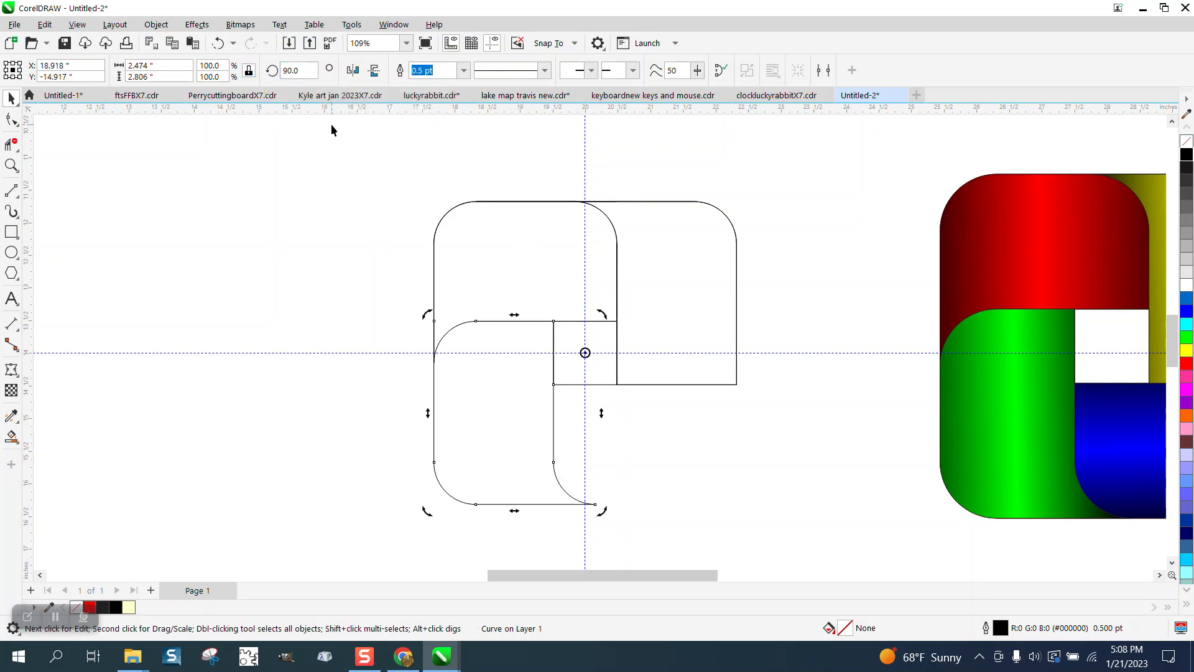
pyautogui.hotkey('ctrl', 'r')
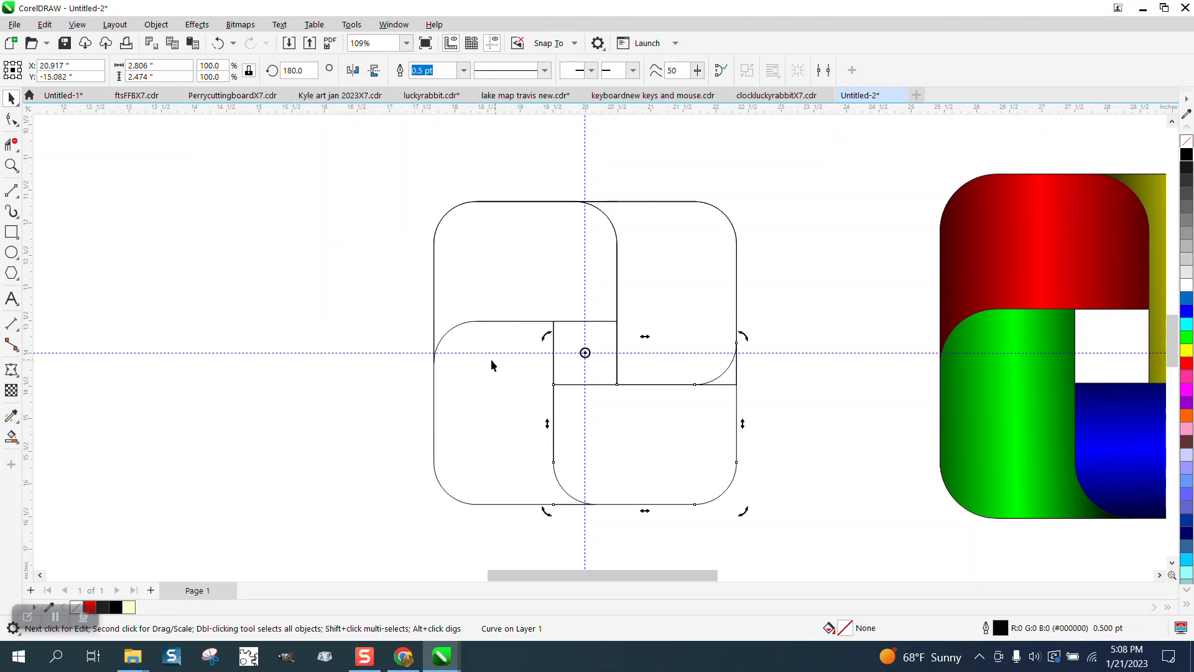
# - Trim the leftover corner segments outside the arc at the upper-right shape's lower-right corner
pyautogui.click(11, 144)
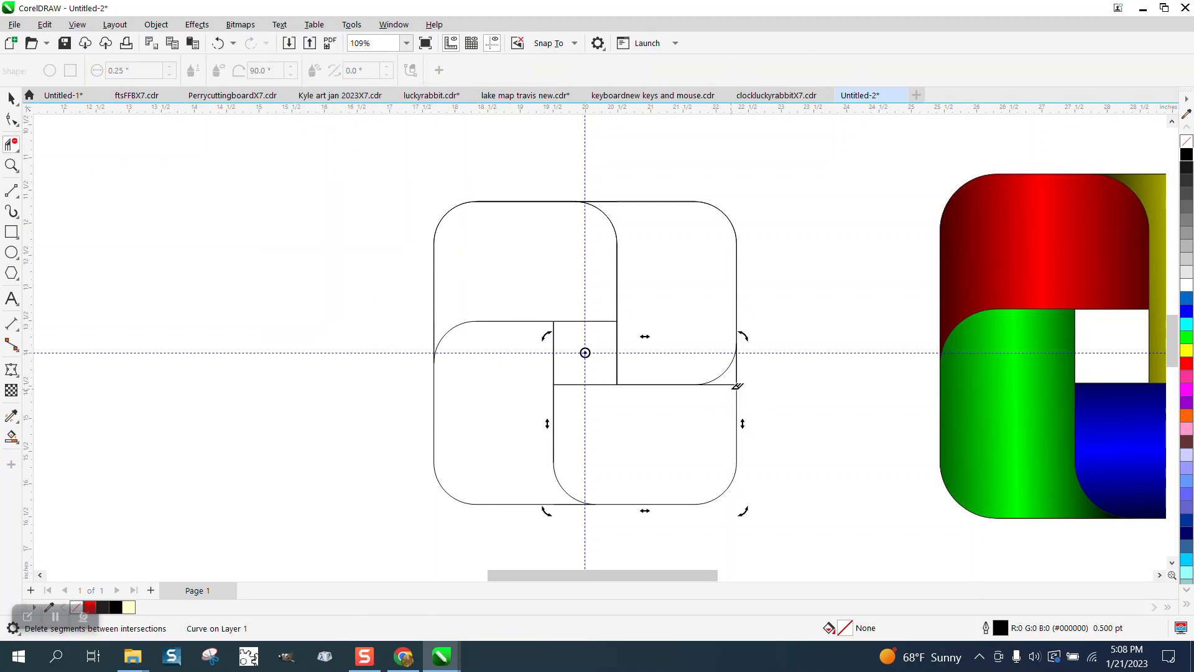
pyautogui.scroll(-1, 429, 373)
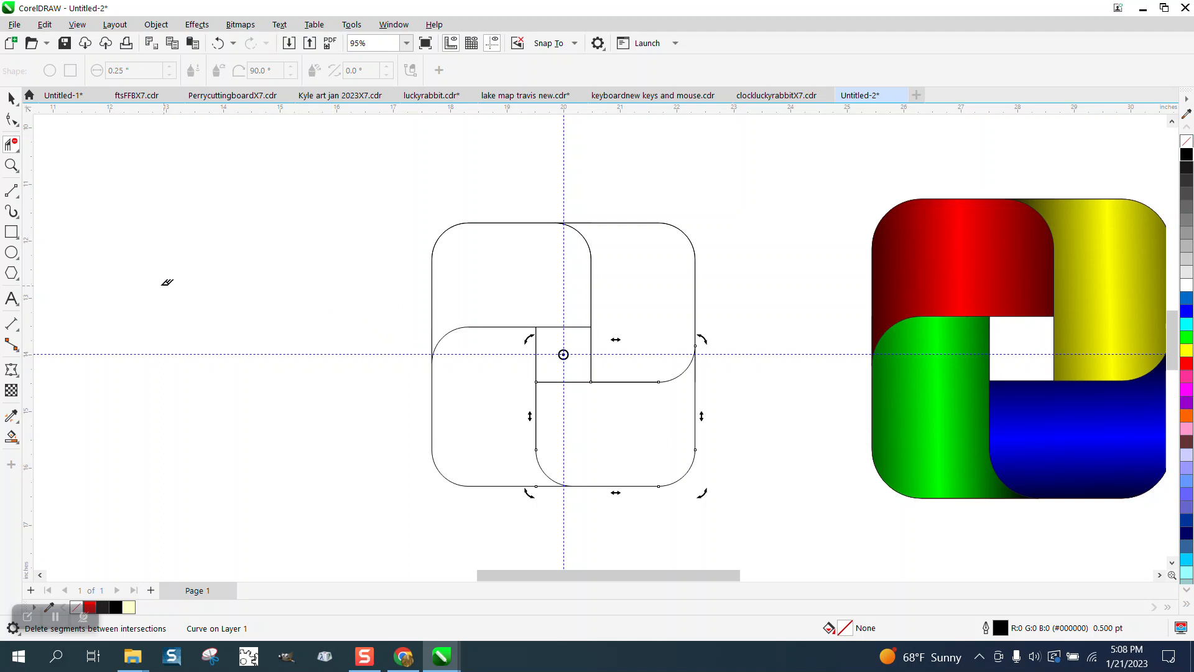
pyautogui.click(11, 98)
# - Smart Fill the four interlocking regions around the small center square with pale yellow
pyautogui.click(11, 436)
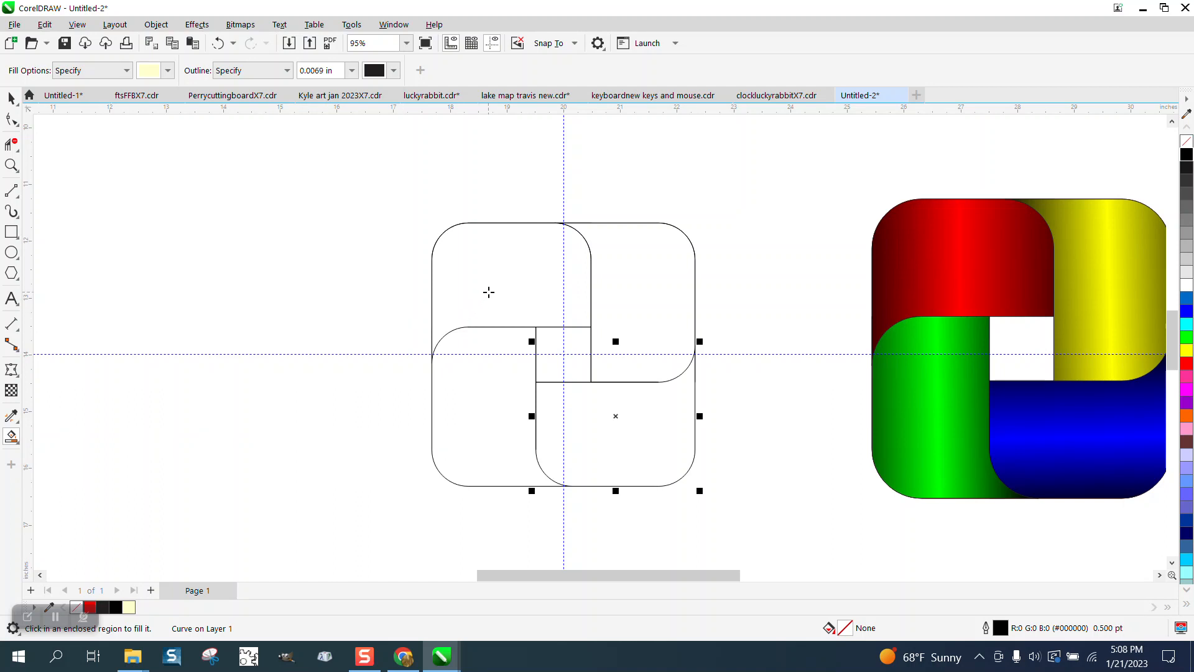
pyautogui.click(489, 292)
pyautogui.click(618, 282)
pyautogui.click(625, 417)
pyautogui.click(494, 418)
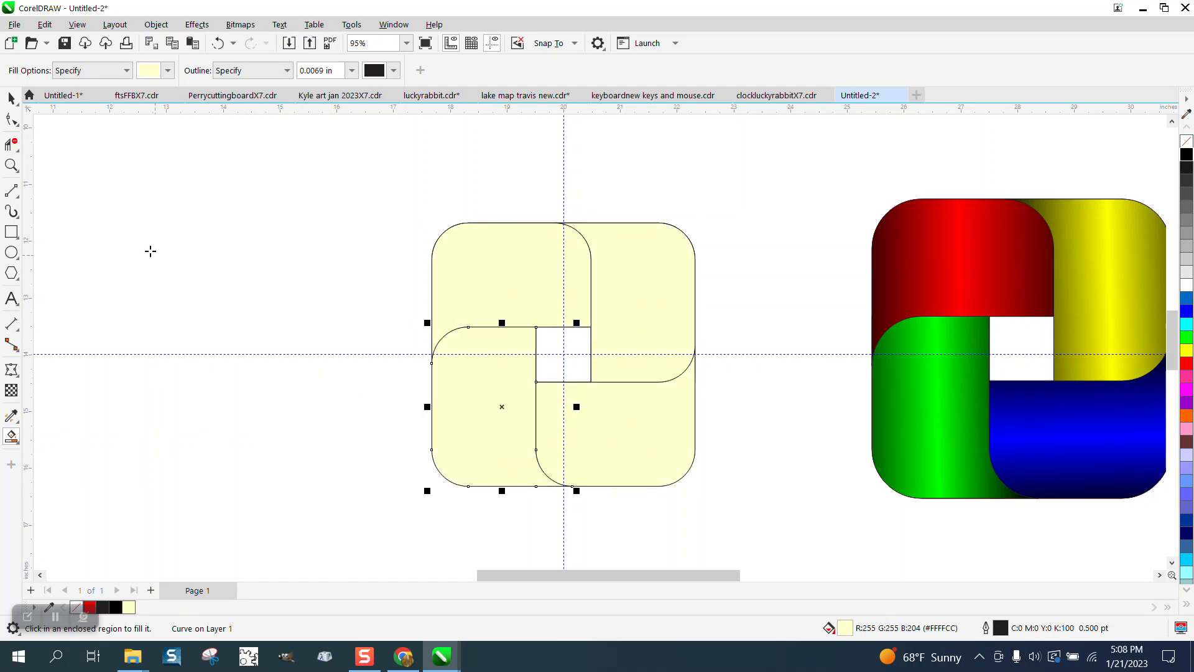
# - Set the document's nudge distance to 6 inches
pyautogui.click(11, 97)
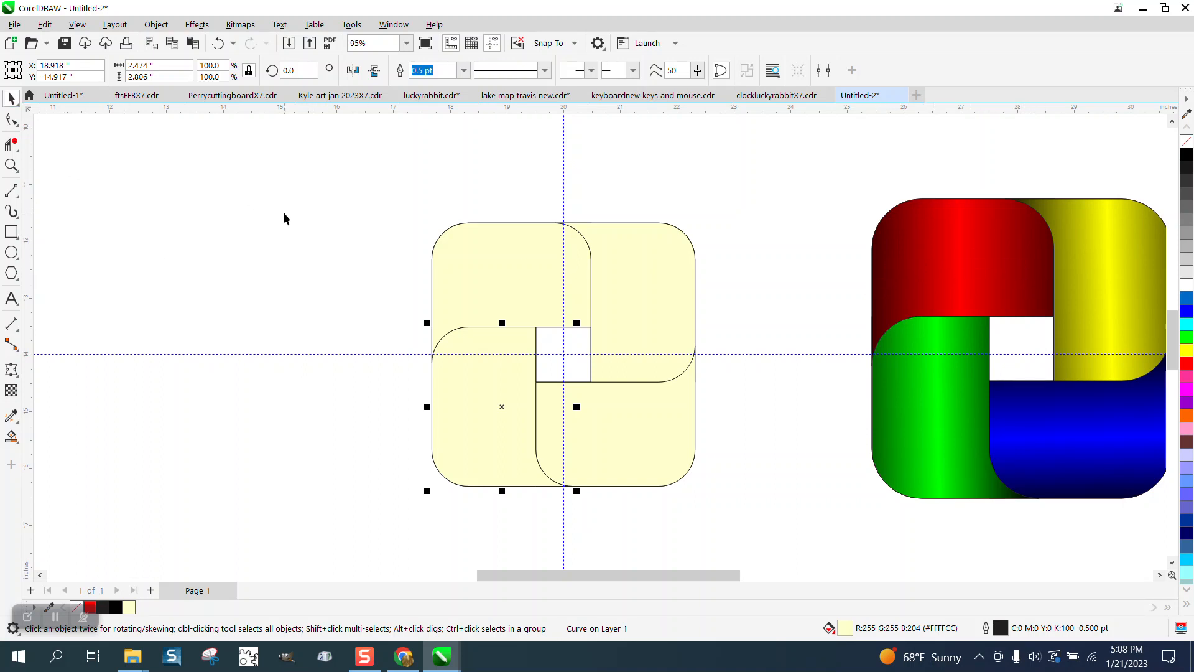
pyautogui.click(538, 292)
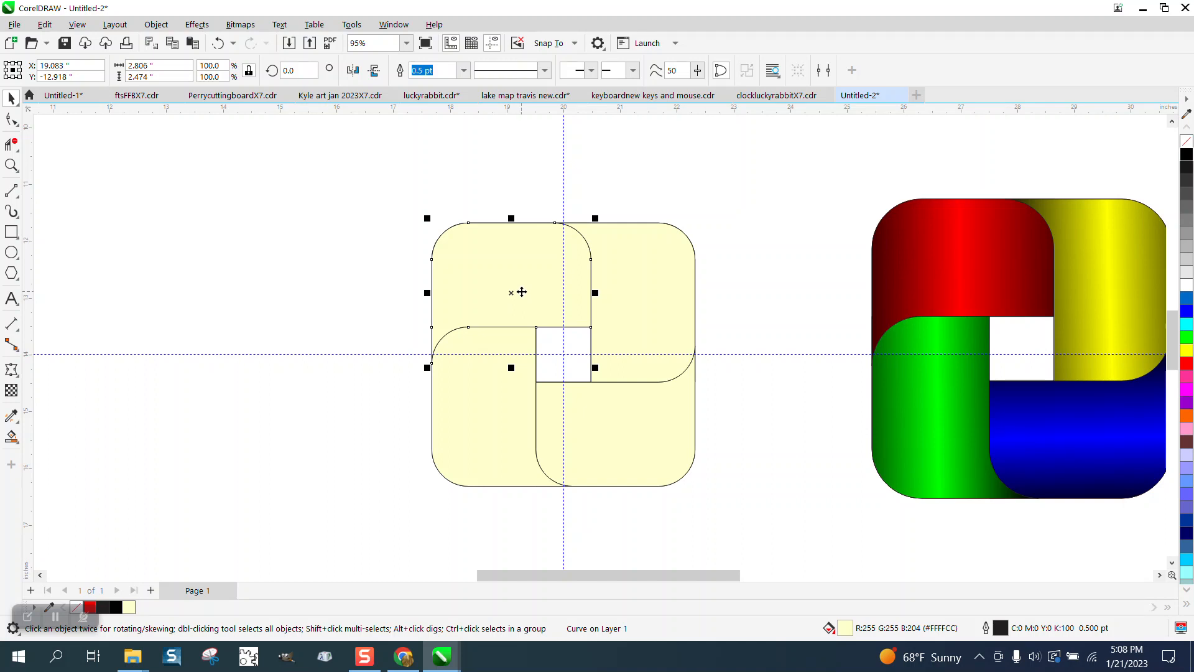
pyautogui.click(508, 163)
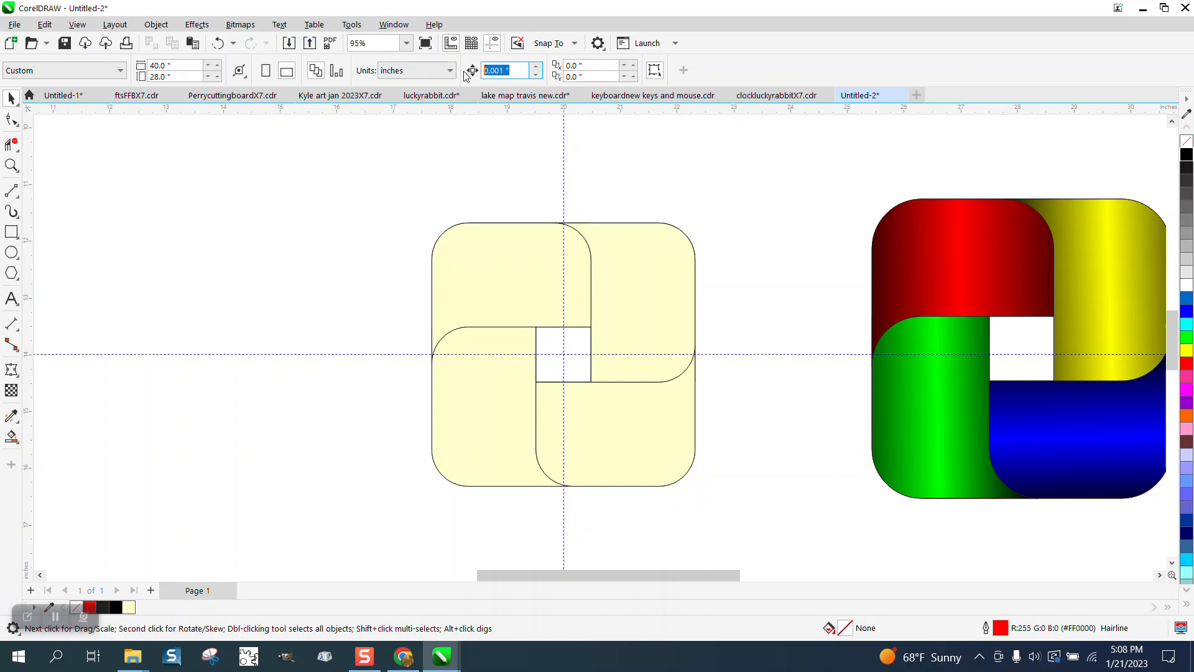
pyautogui.write('6')
# - Nudge the upper-left piece 6 inches aside, delete everything left in the original design area, and nudge the piece back into place
pyautogui.click(513, 235)
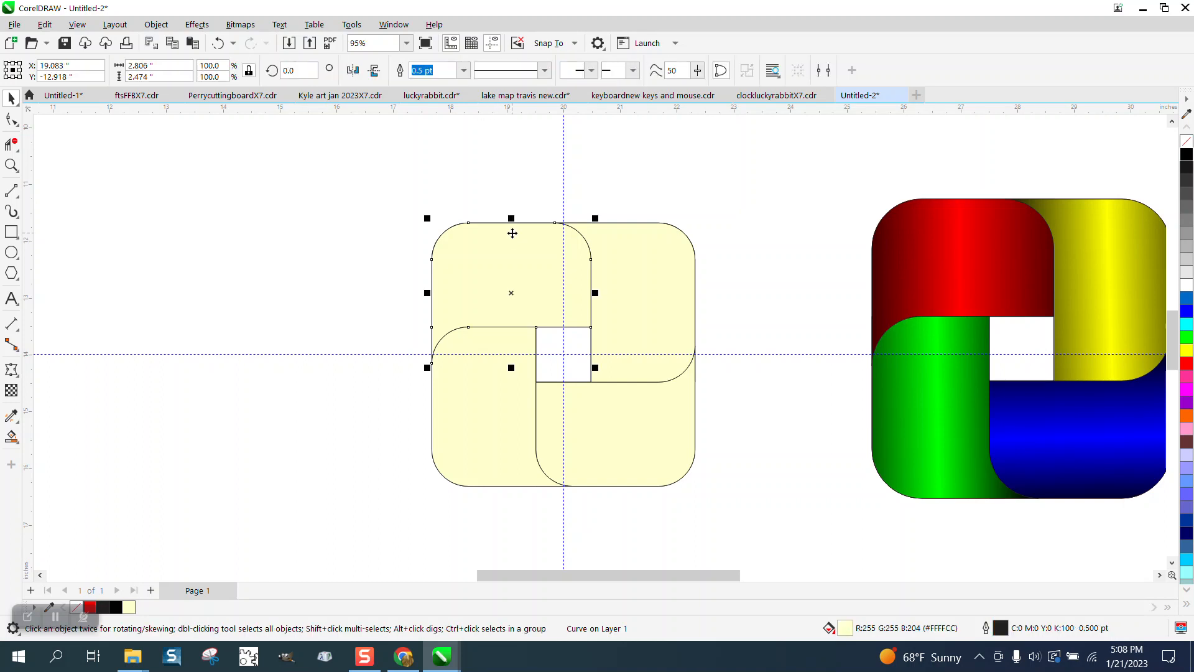
pyautogui.press('Left')
pyautogui.moveTo(409, 198); pyautogui.dragTo(748, 515)
pyautogui.press('Delete')
pyautogui.click(216, 272)
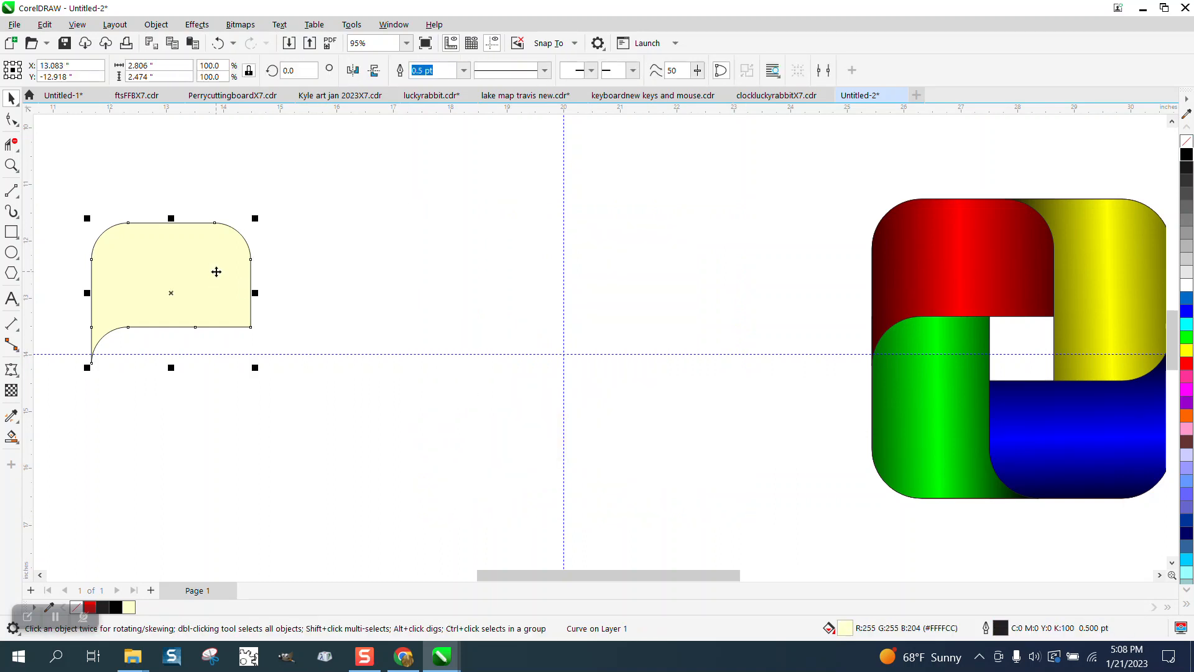
pyautogui.press('Right')
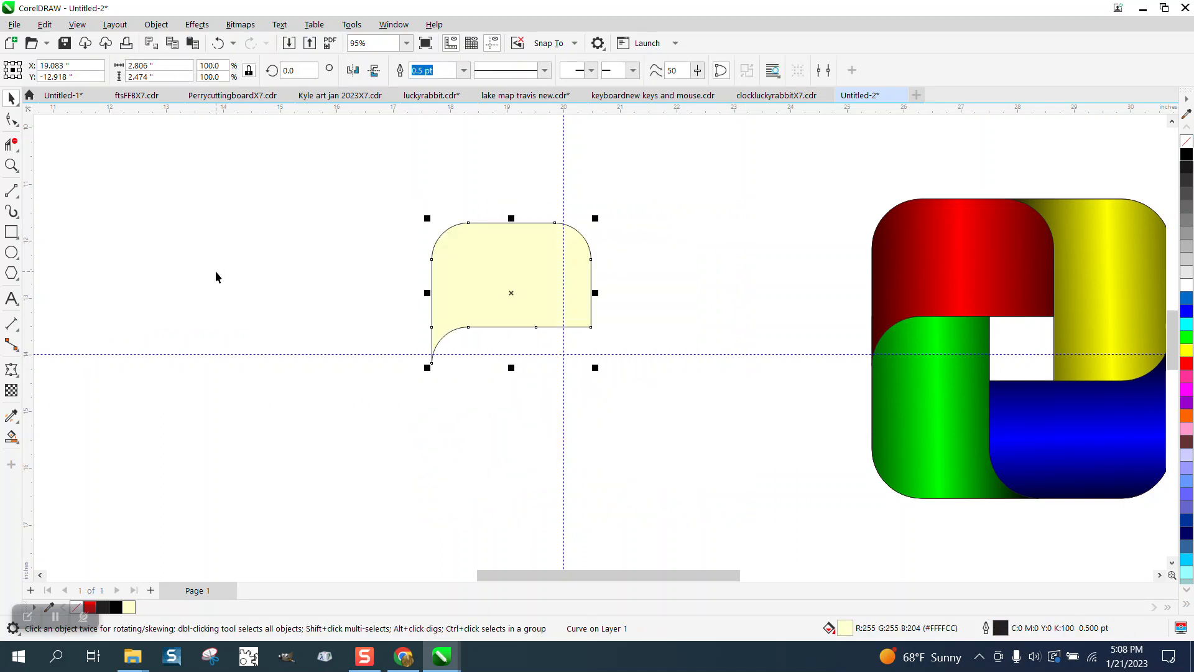
# - Apply a horizontal linear fountain fill across the upper-left piece with black as the end color
pyautogui.click(18, 446)
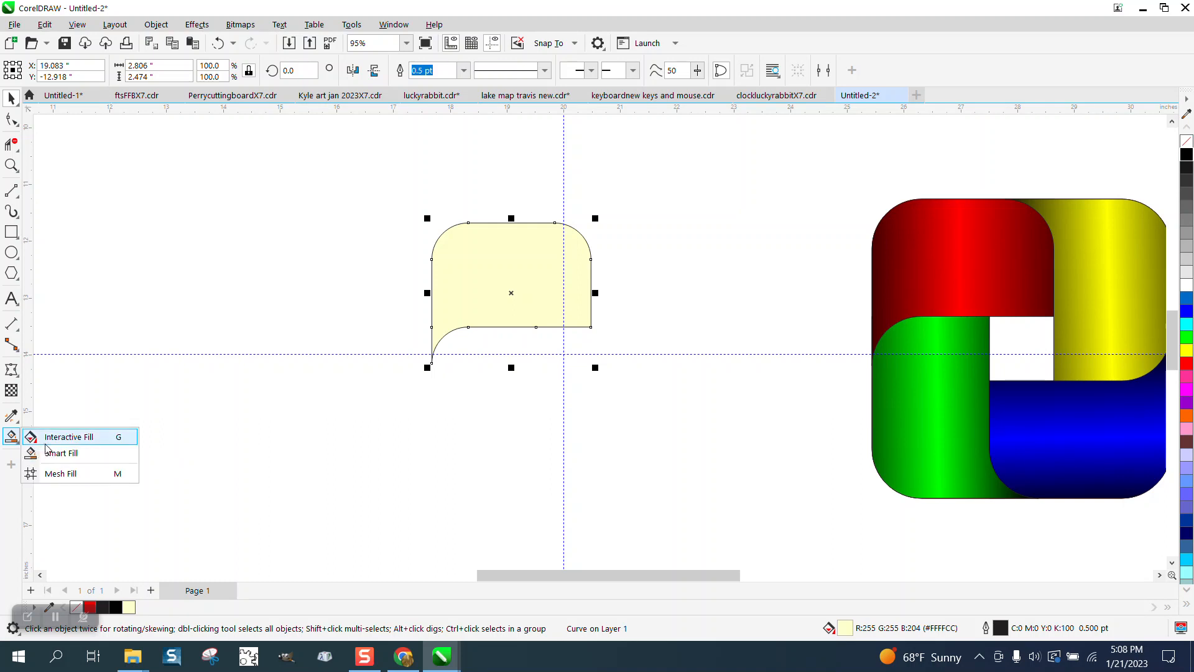
pyautogui.click(46, 433)
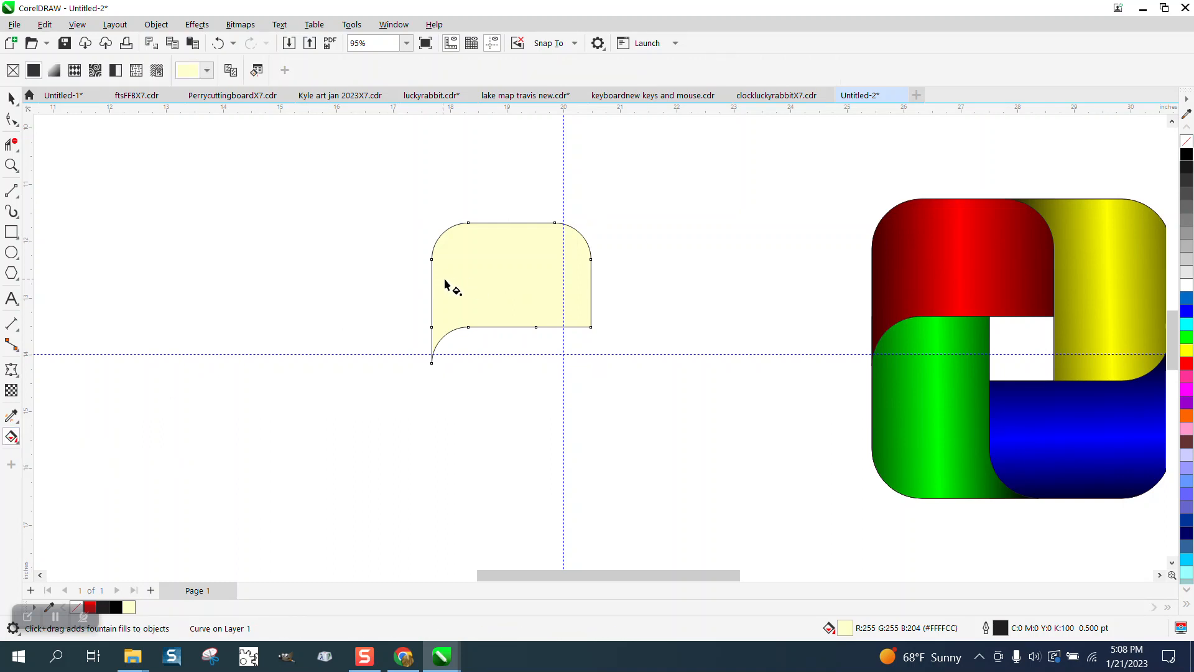
pyautogui.moveTo(443, 278); pyautogui.dragTo(601, 280)
pyautogui.moveTo(1187, 155); pyautogui.dragTo(609, 283)
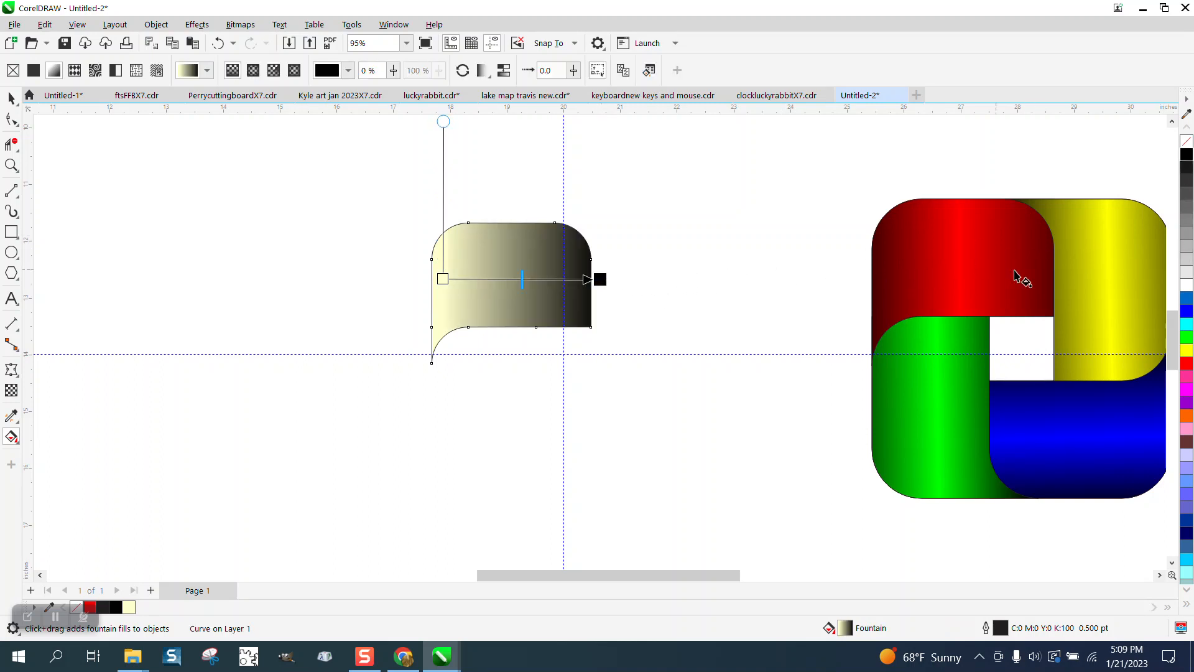
# - Add a red color stop in the middle of the piece's gradient and make the start color black
pyautogui.moveTo(1187, 368)
pyautogui.mouseDown()
pyautogui.moveTo(808, 363)
pyautogui.moveTo(515, 284)
pyautogui.mouseUp()
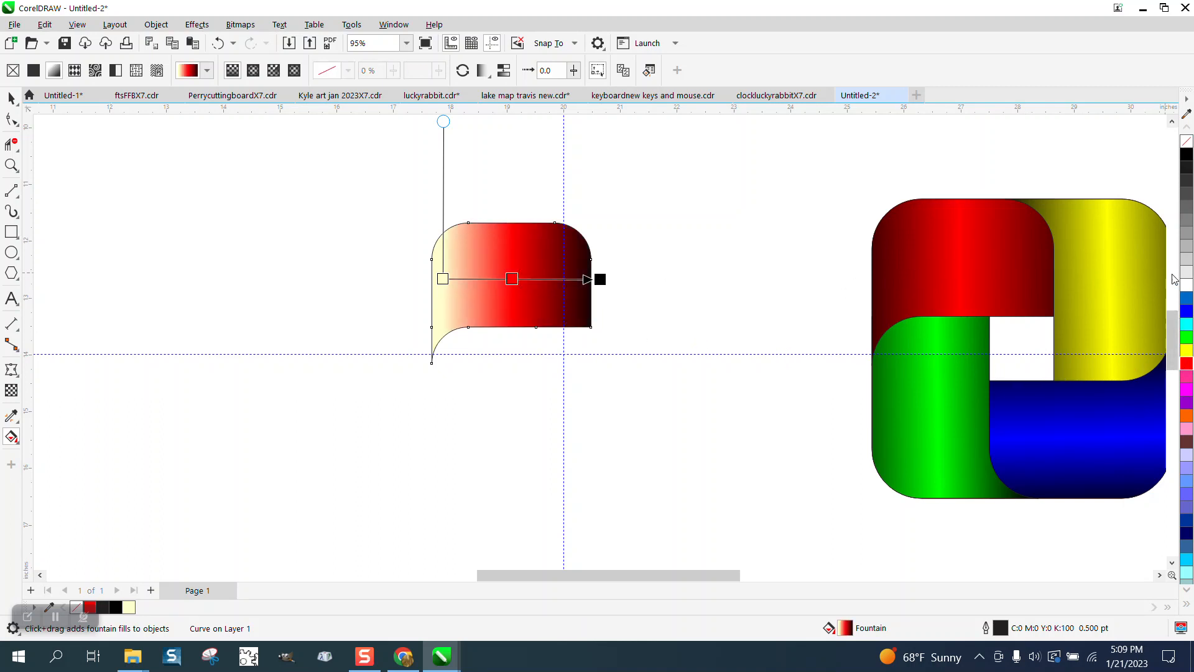
pyautogui.moveTo(1163, 169); pyautogui.dragTo(439, 277)
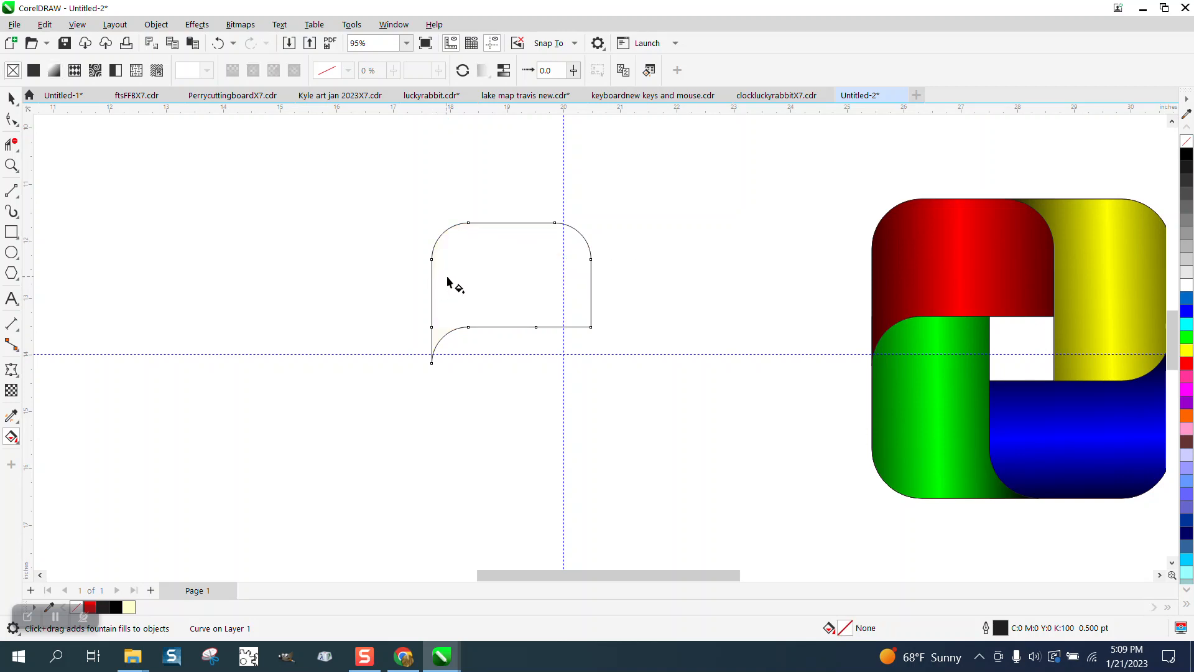
pyautogui.click(218, 43)
pyautogui.moveTo(1186, 156); pyautogui.dragTo(443, 279)
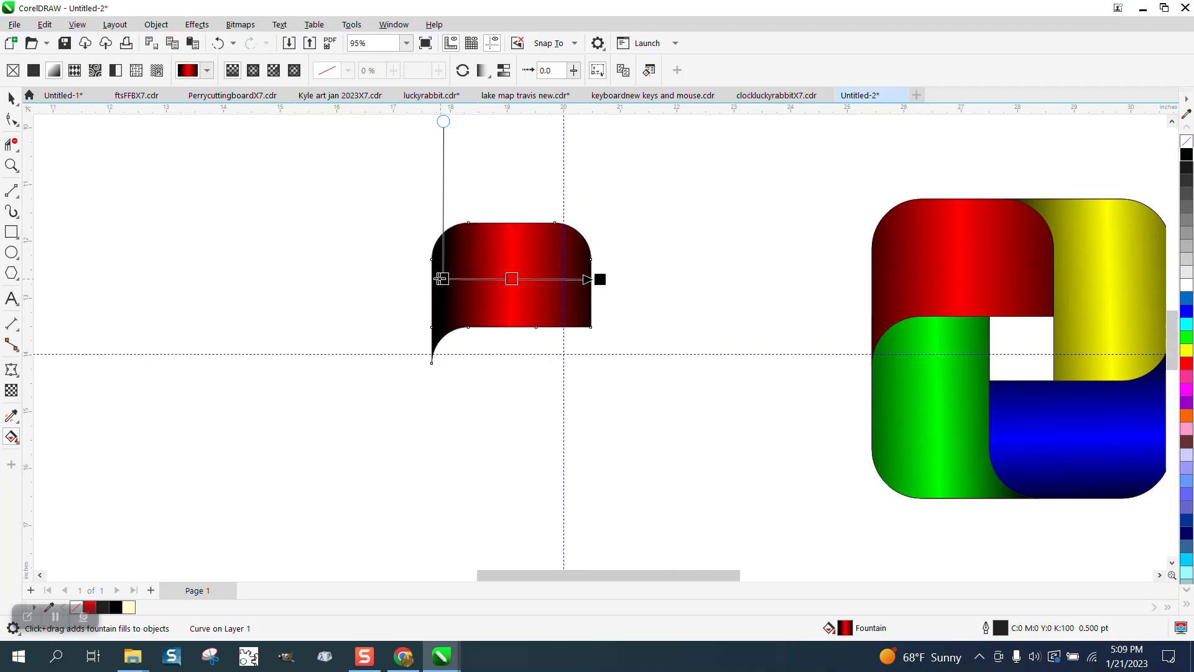
# - Extend both ends of the black-red-black gradient beyond the piece's side edges and smooth the color transitions
pyautogui.click(508, 278)
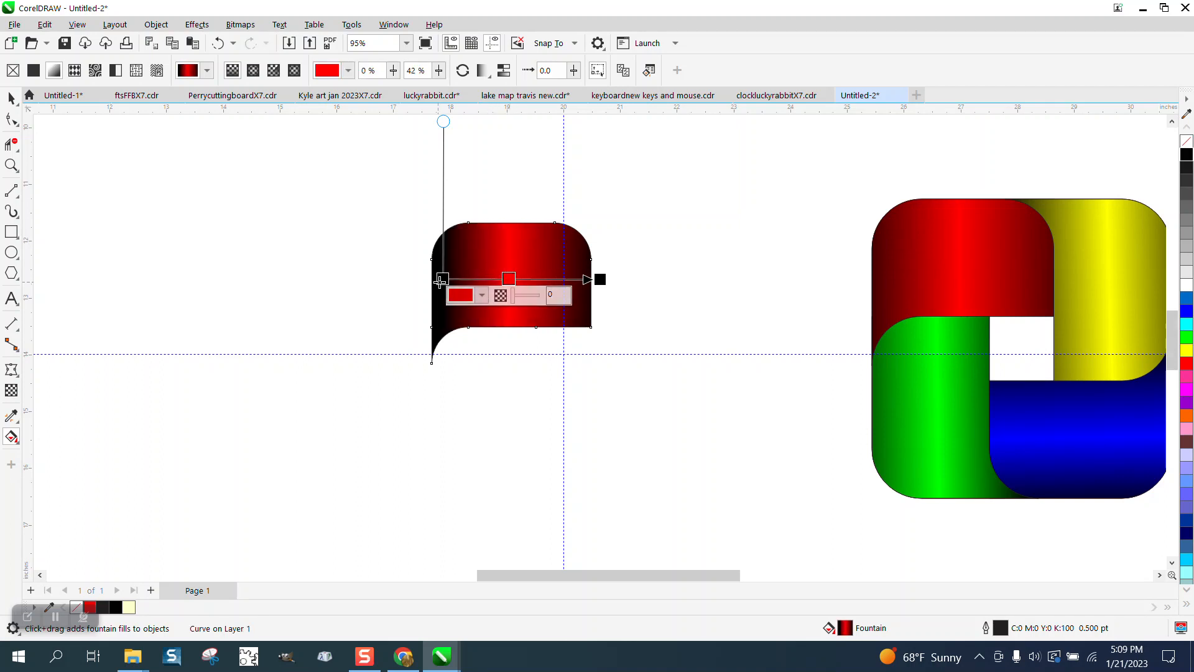
pyautogui.moveTo(443, 278); pyautogui.dragTo(428, 280)
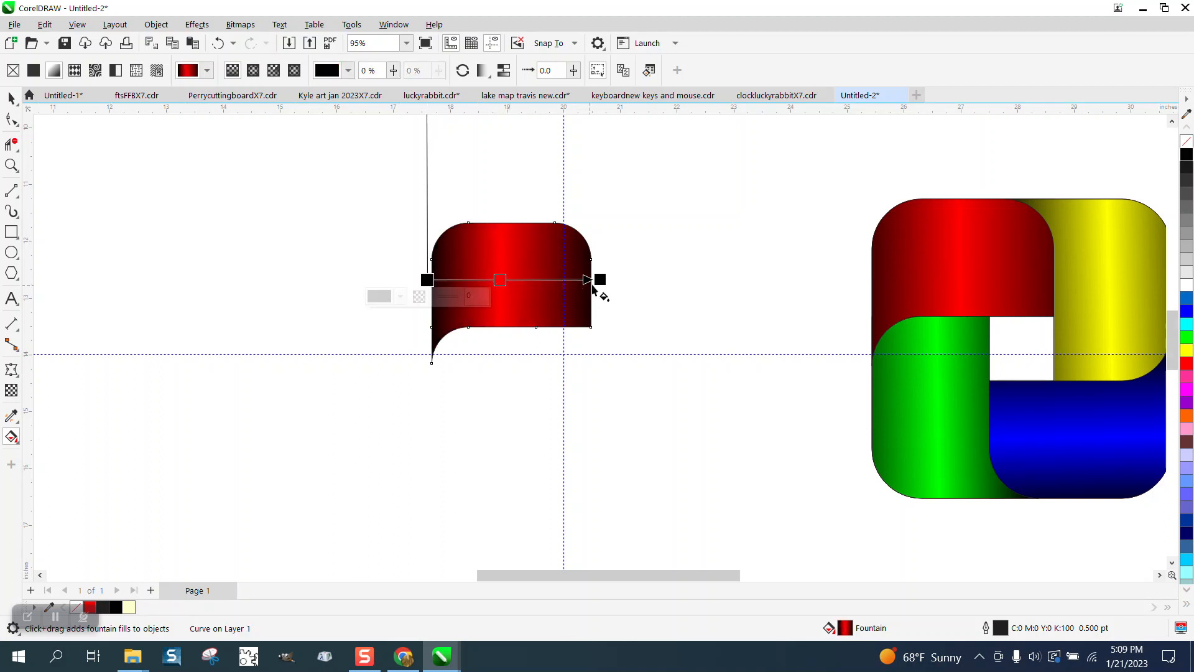
pyautogui.moveTo(600, 279); pyautogui.dragTo(631, 274)
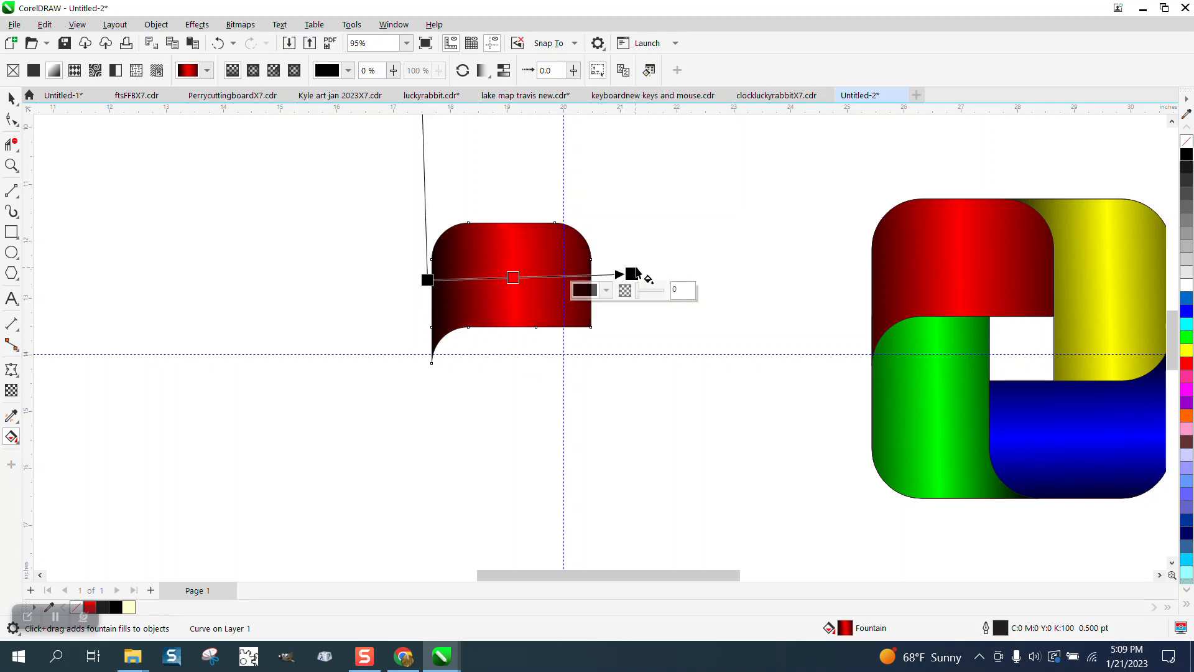
pyautogui.click(504, 75)
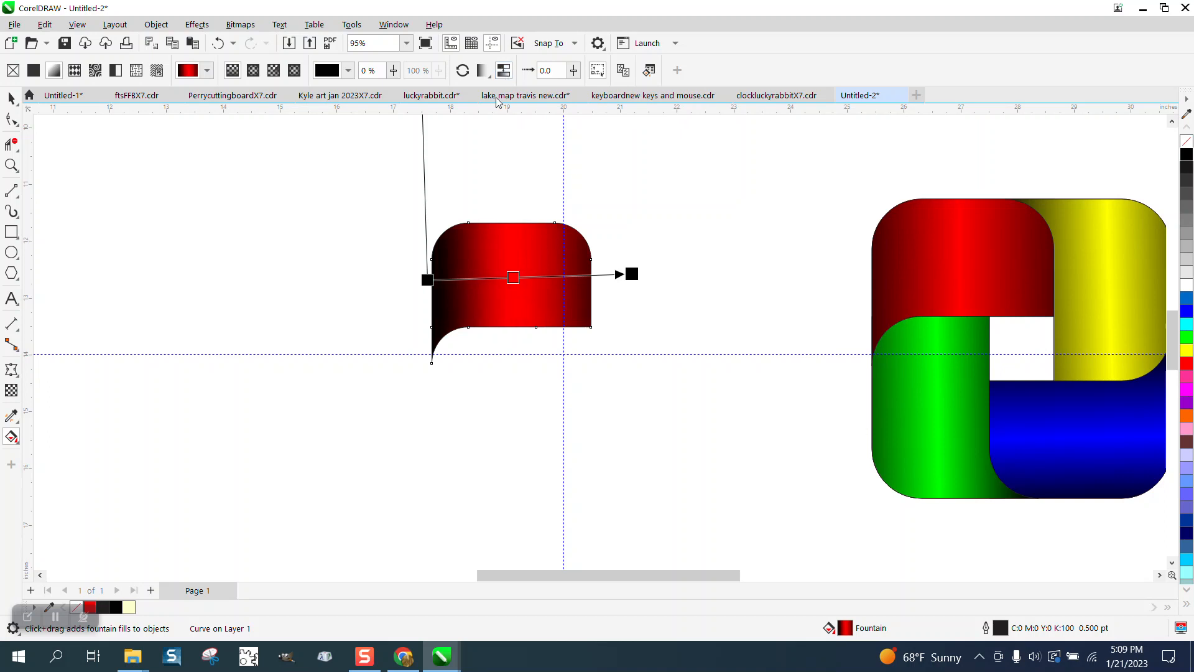
pyautogui.moveTo(425, 281); pyautogui.dragTo(417, 281)
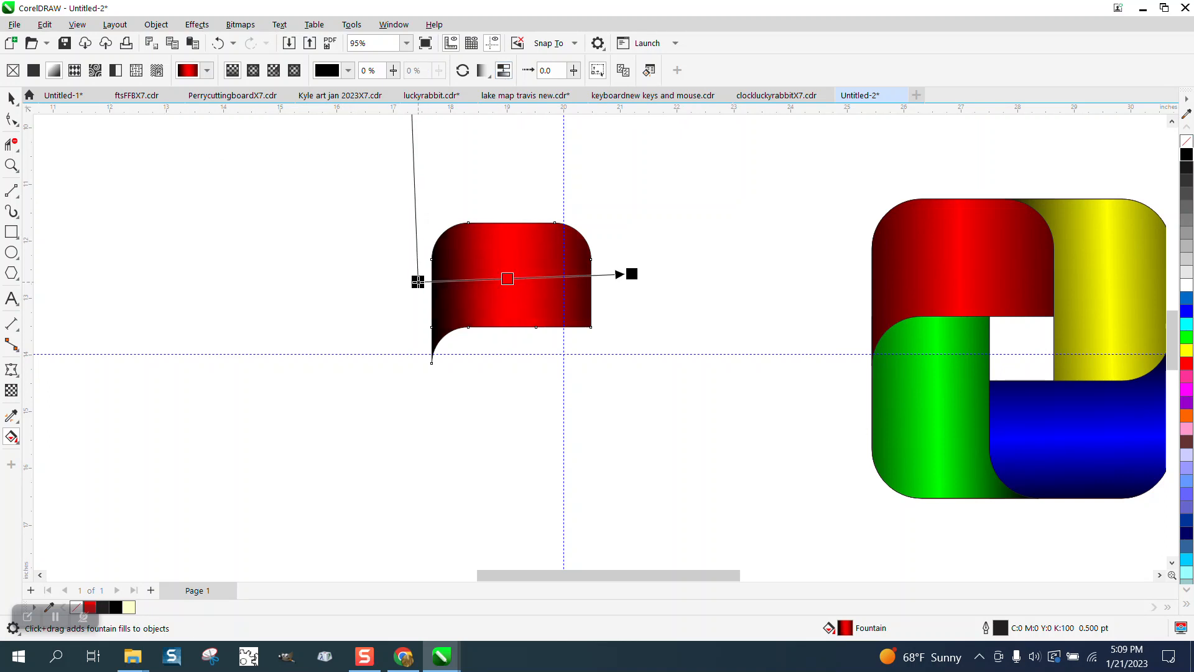
pyautogui.click(14, 101)
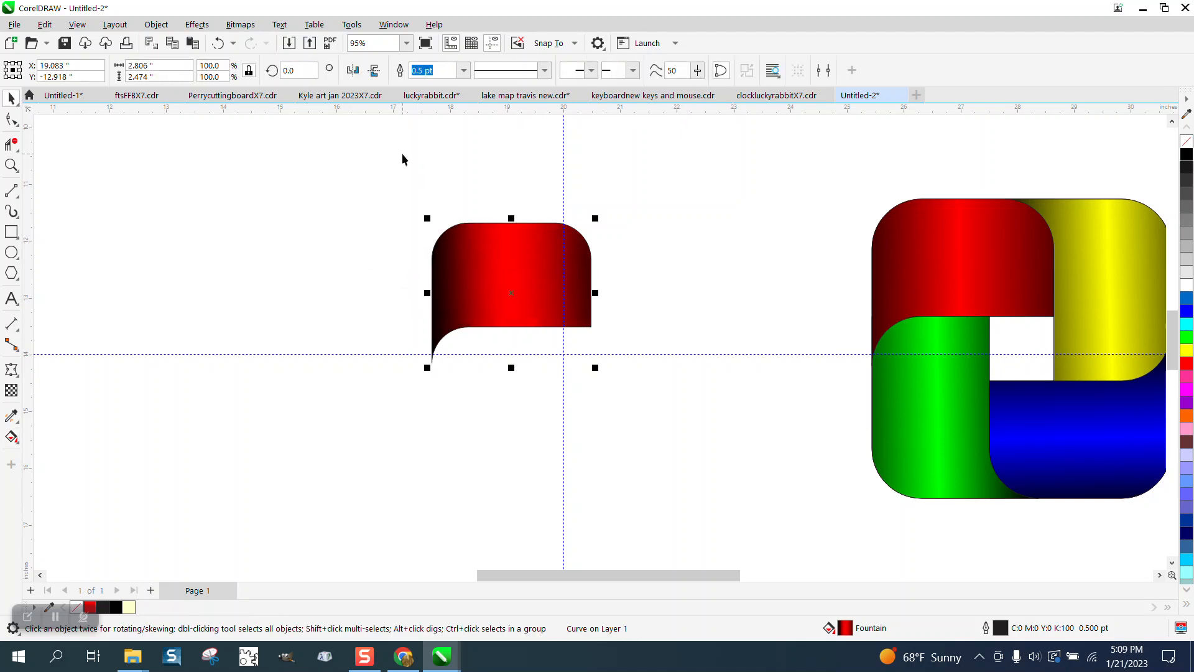
pyautogui.click(404, 157)
pyautogui.moveTo(532, 257); pyautogui.dragTo(534, 255)
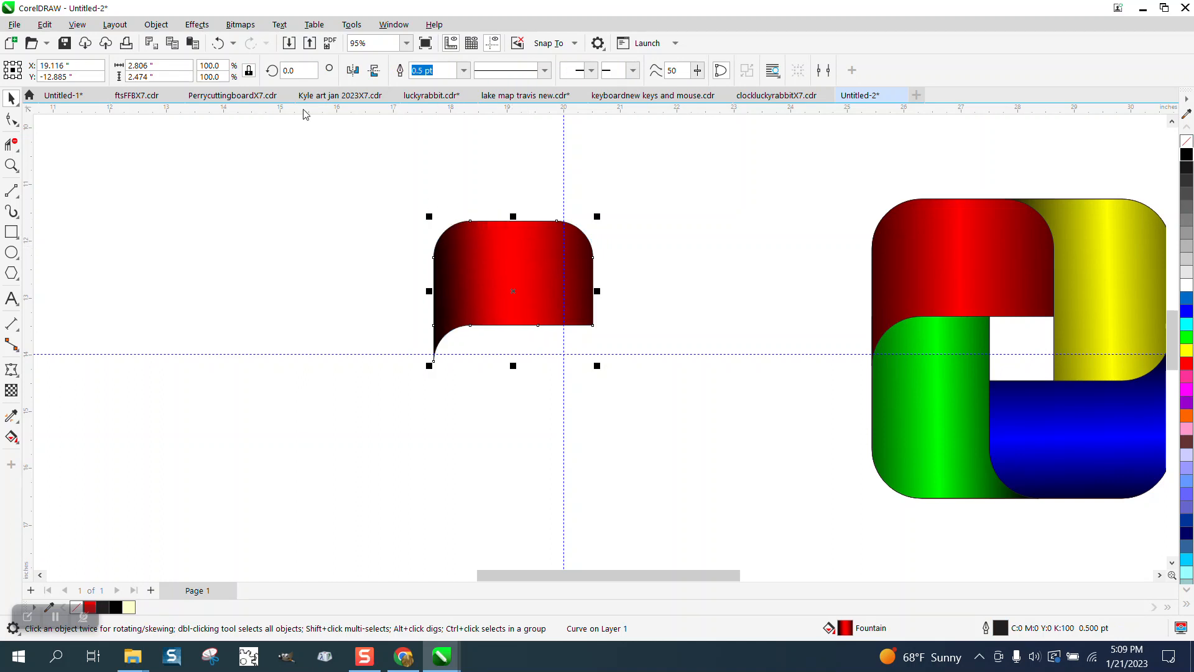
pyautogui.click(219, 48)
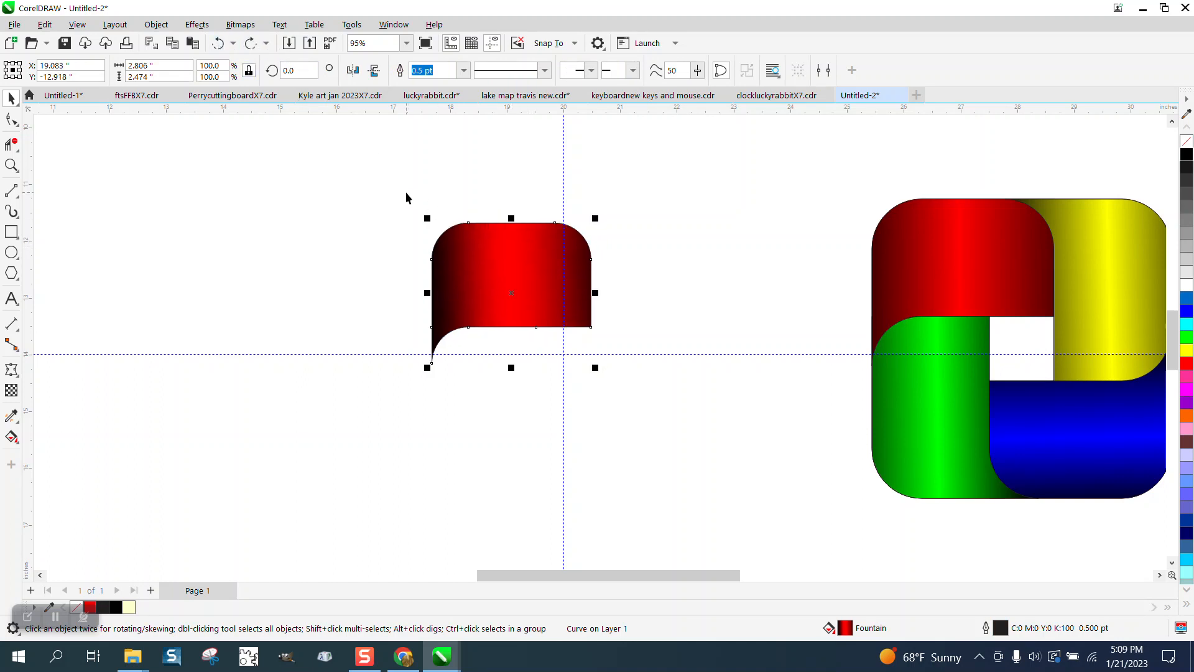
# - Set the red piece's center of rotation at the guideline intersection and rotate a copy by 90° to form the lower-left piece
pyautogui.moveTo(406, 197); pyautogui.dragTo(663, 407)
pyautogui.click(532, 309)
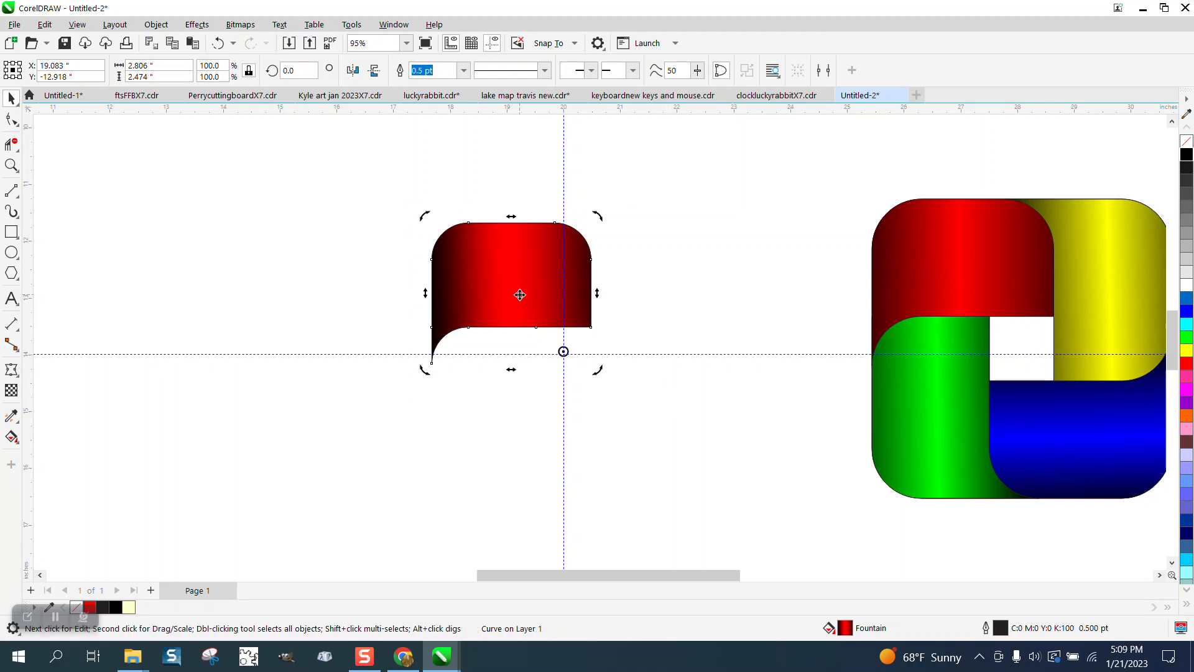
pyautogui.click(517, 287)
pyautogui.click(518, 288)
pyautogui.click(302, 73)
pyautogui.write('90')
pyautogui.press('Return')
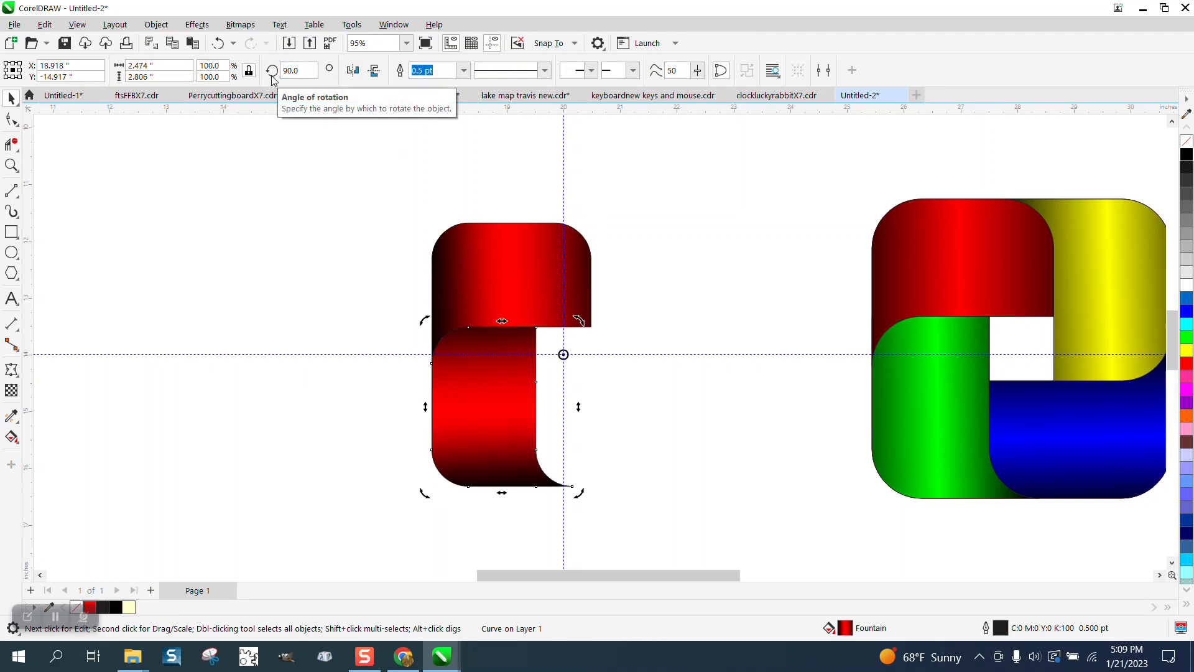
# - Create further rotated copies at 180° and 270° around the same center to form the lower-right and upper-right pieces
pyautogui.hotkey('ctrl', 'r')
pyautogui.click(268, 76)
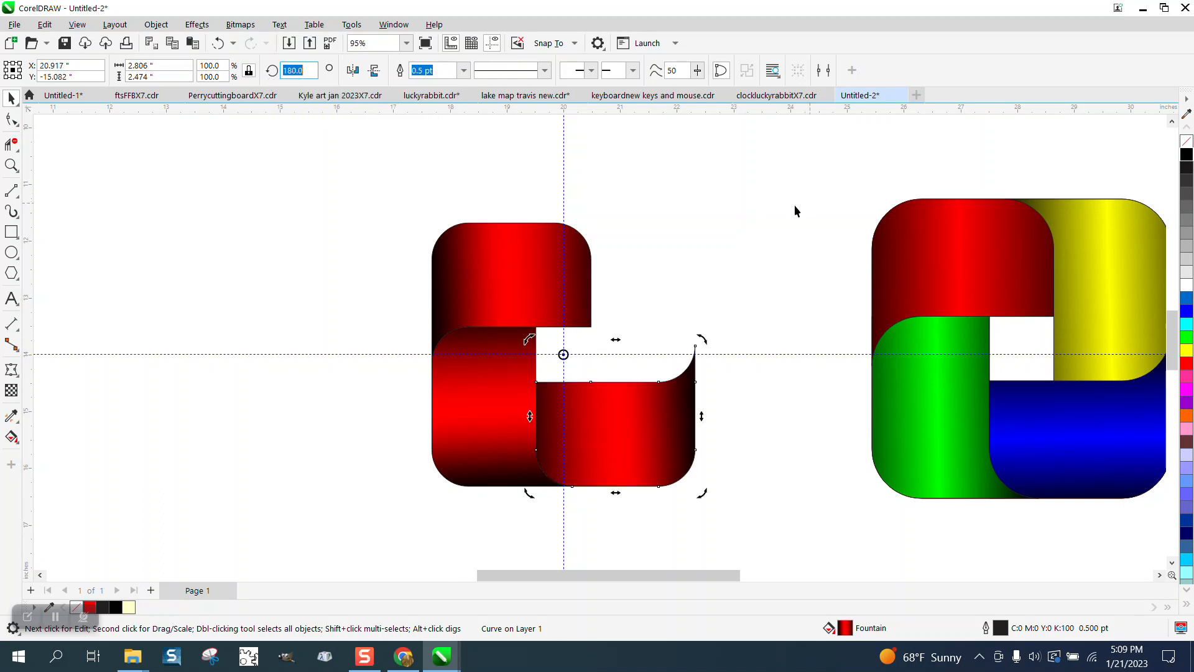
pyautogui.click(673, 370)
pyautogui.click(615, 434)
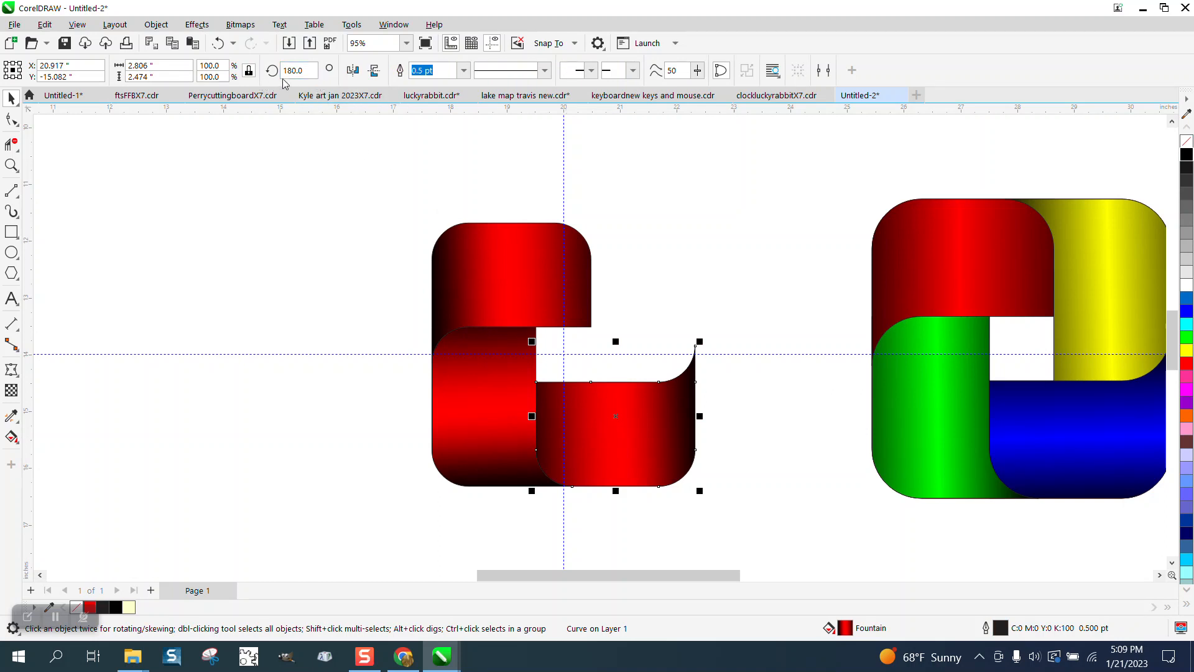
pyautogui.moveTo(308, 70); pyautogui.dragTo(268, 76)
pyautogui.write('270')
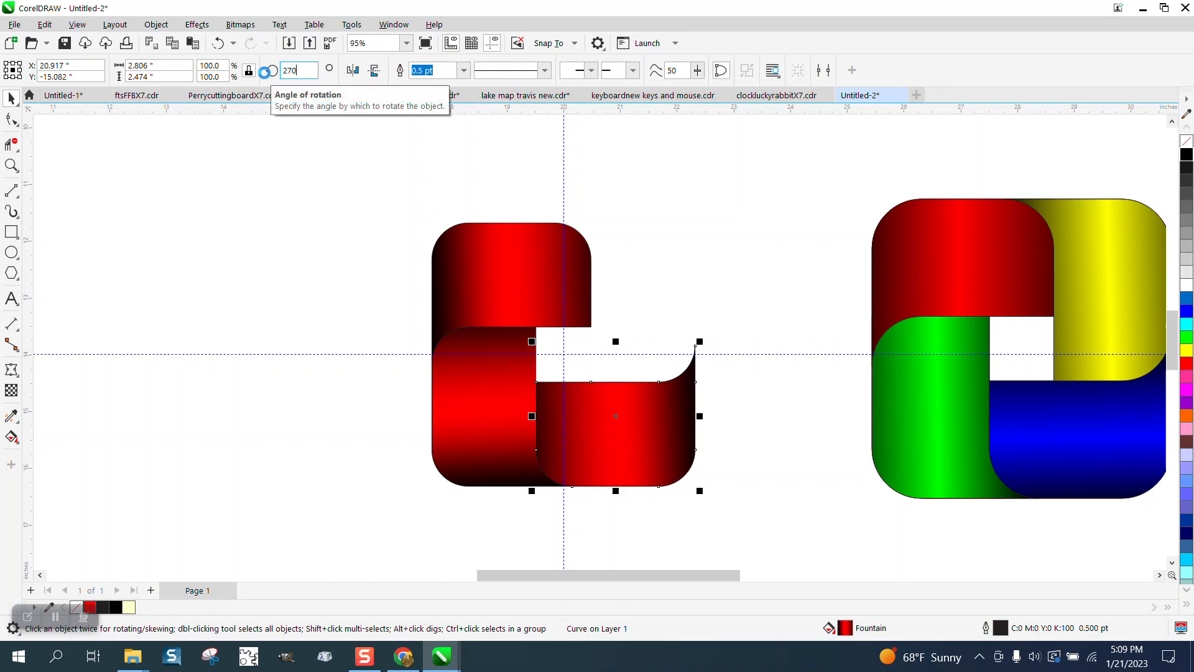
pyautogui.press('Return')
pyautogui.click(460, 121)
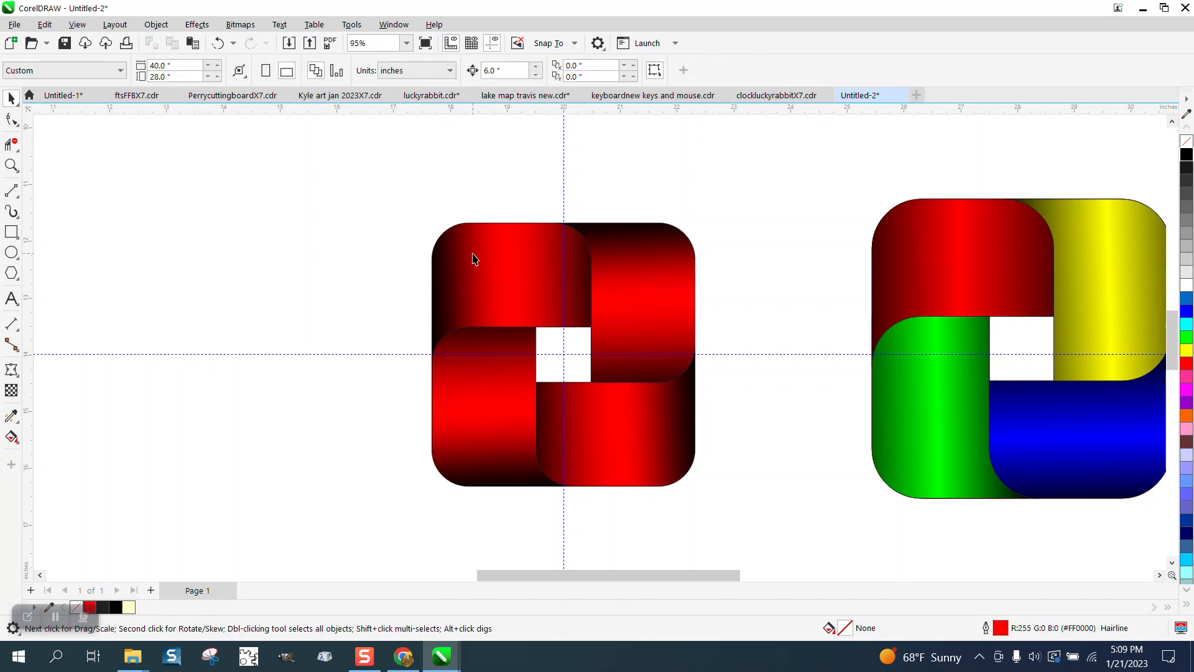
# - Recolor the middle gradient stop of the lower-left piece blue and that of the lower-right piece green
pyautogui.click(487, 392)
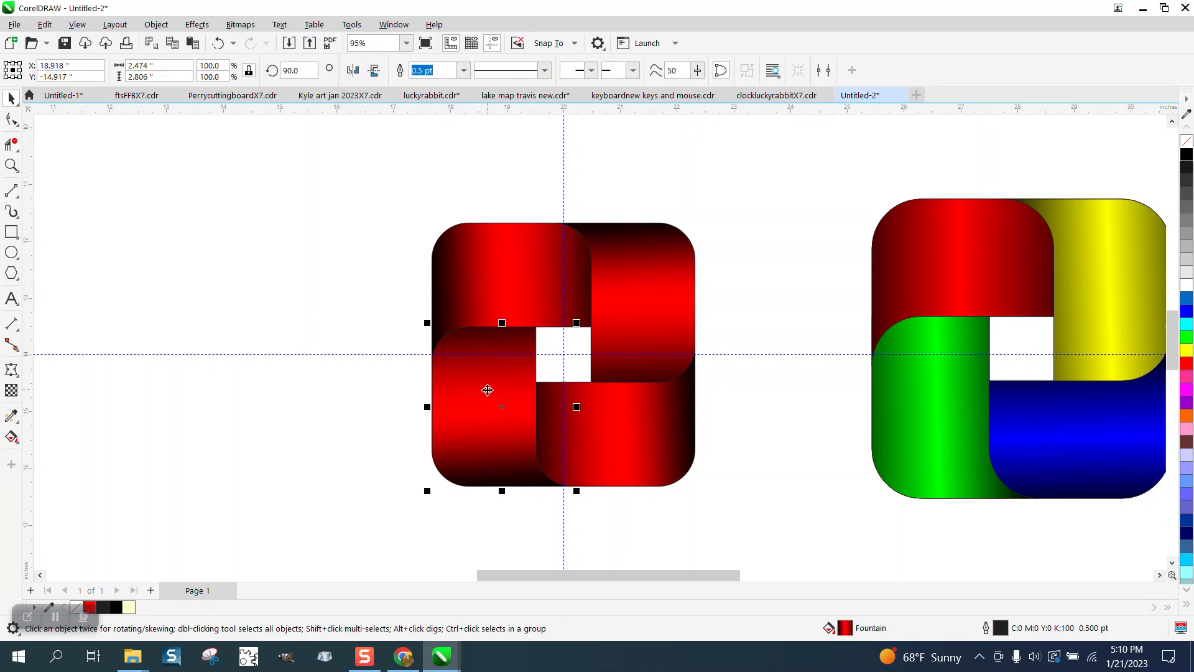
pyautogui.click(11, 437)
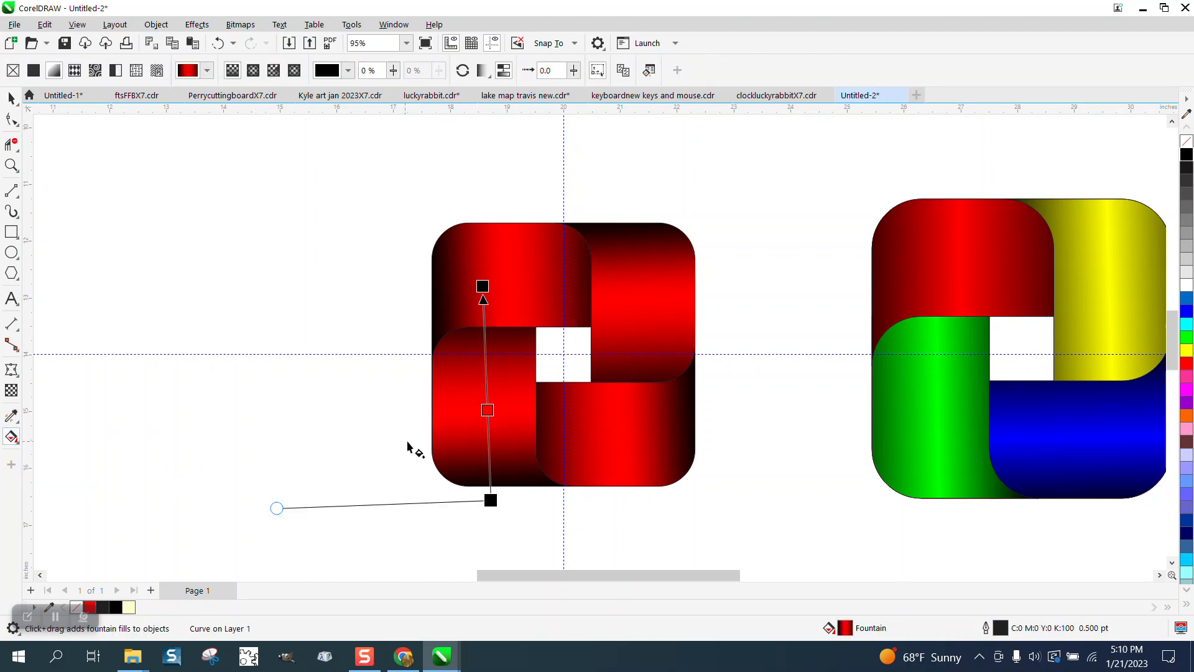
pyautogui.moveTo(1081, 372); pyautogui.dragTo(487, 411)
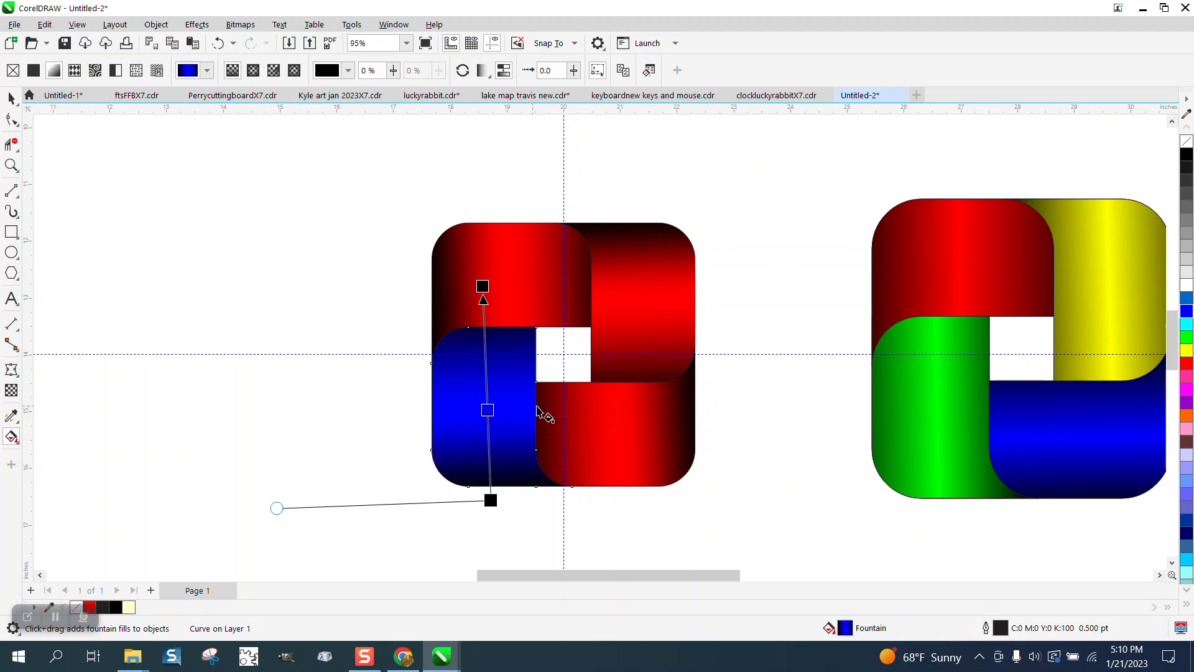
pyautogui.click(634, 423)
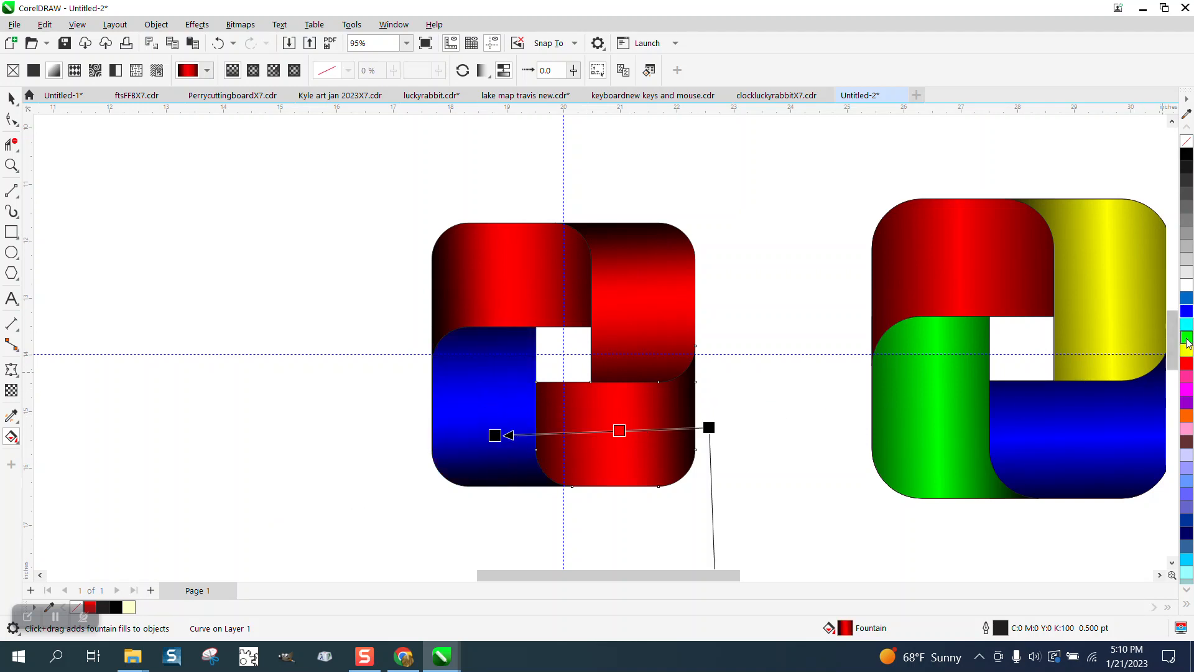
pyautogui.moveTo(1187, 337); pyautogui.dragTo(621, 431)
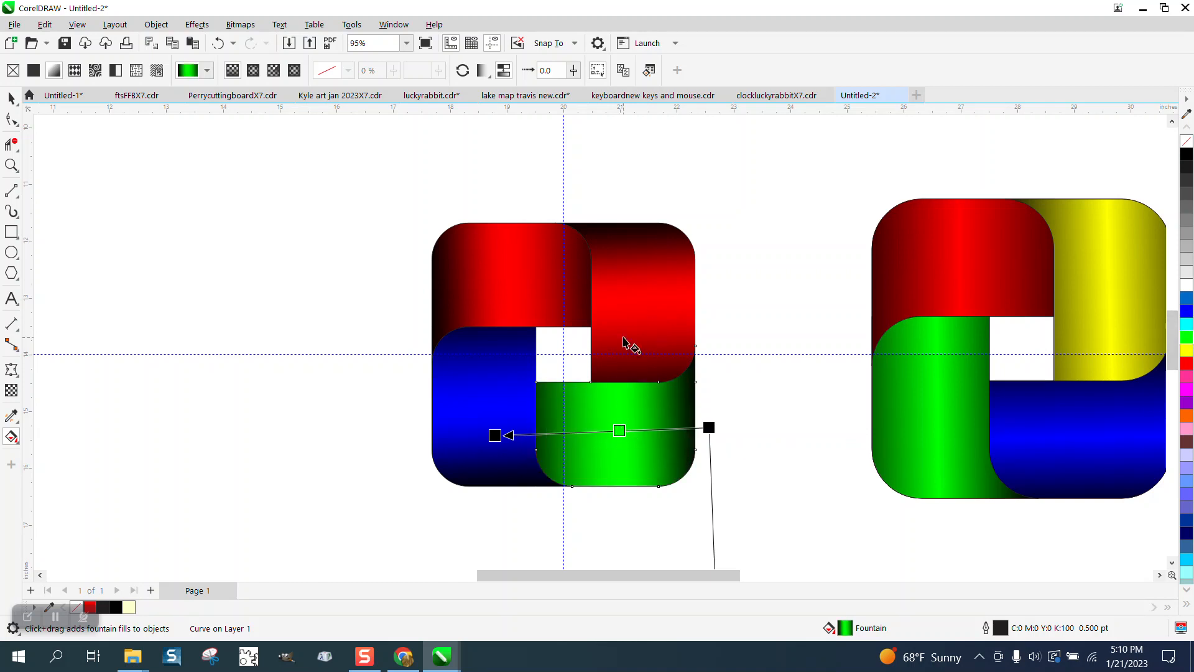
# - Recolor the middle gradient stop of the upper-right piece yellow and deselect the piece
pyautogui.click(640, 327)
pyautogui.moveTo(1190, 337); pyautogui.dragTo(1165, 348)
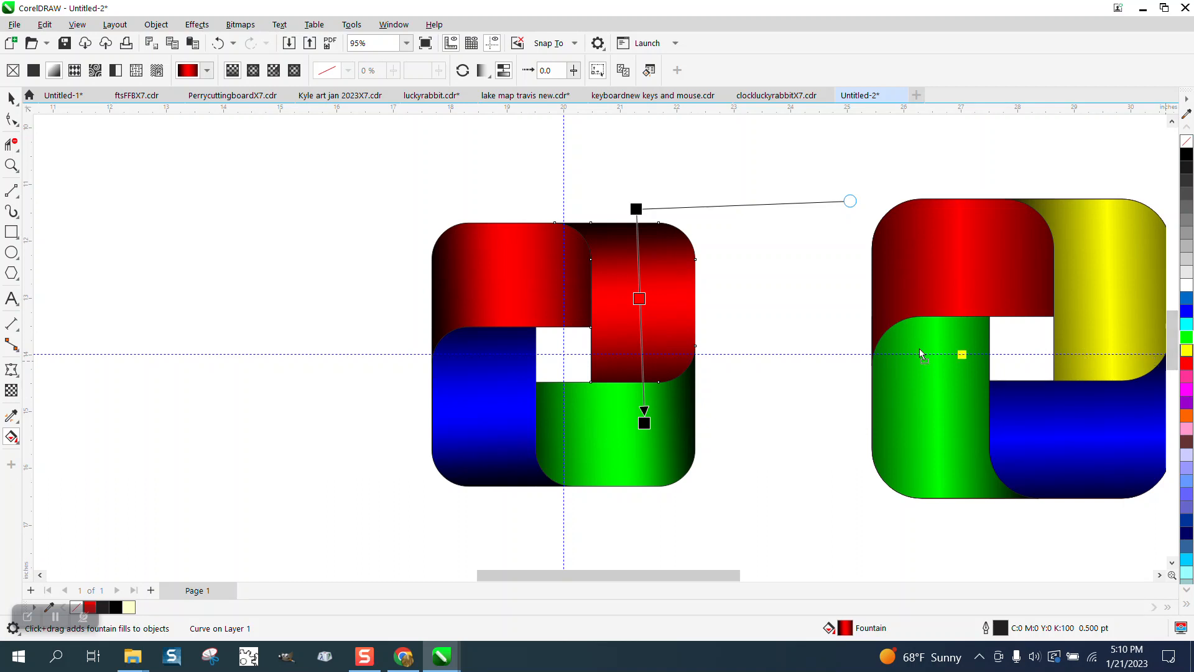
pyautogui.moveTo(920, 353); pyautogui.dragTo(639, 298)
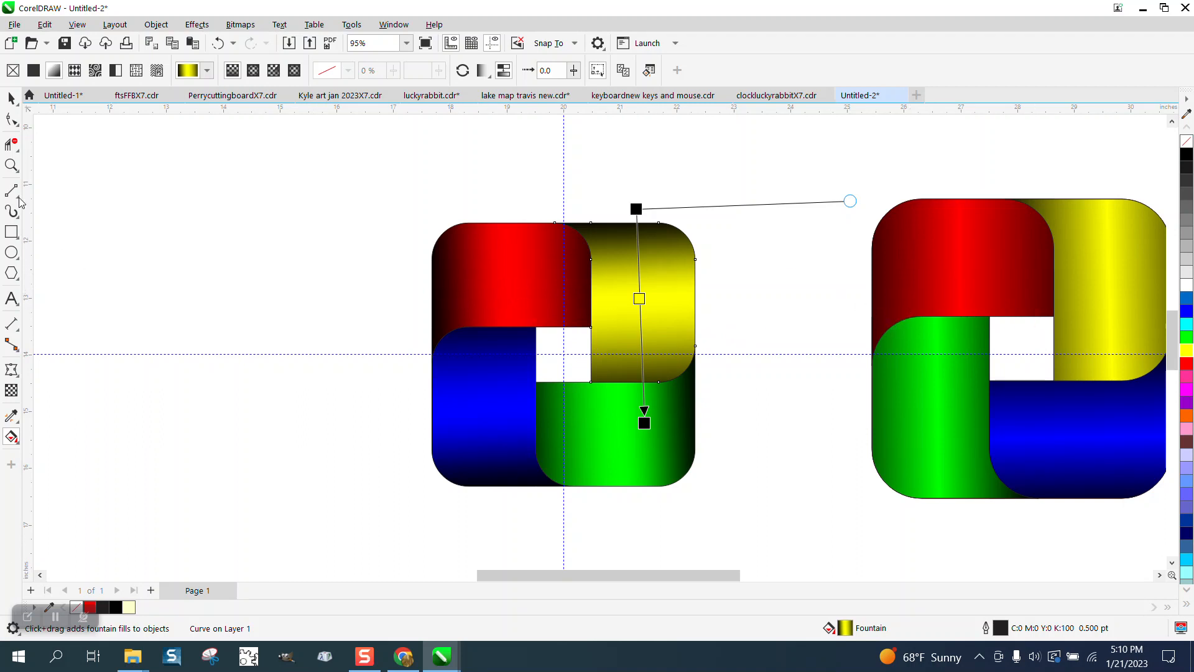
pyautogui.click(11, 99)
pyautogui.click(379, 231)
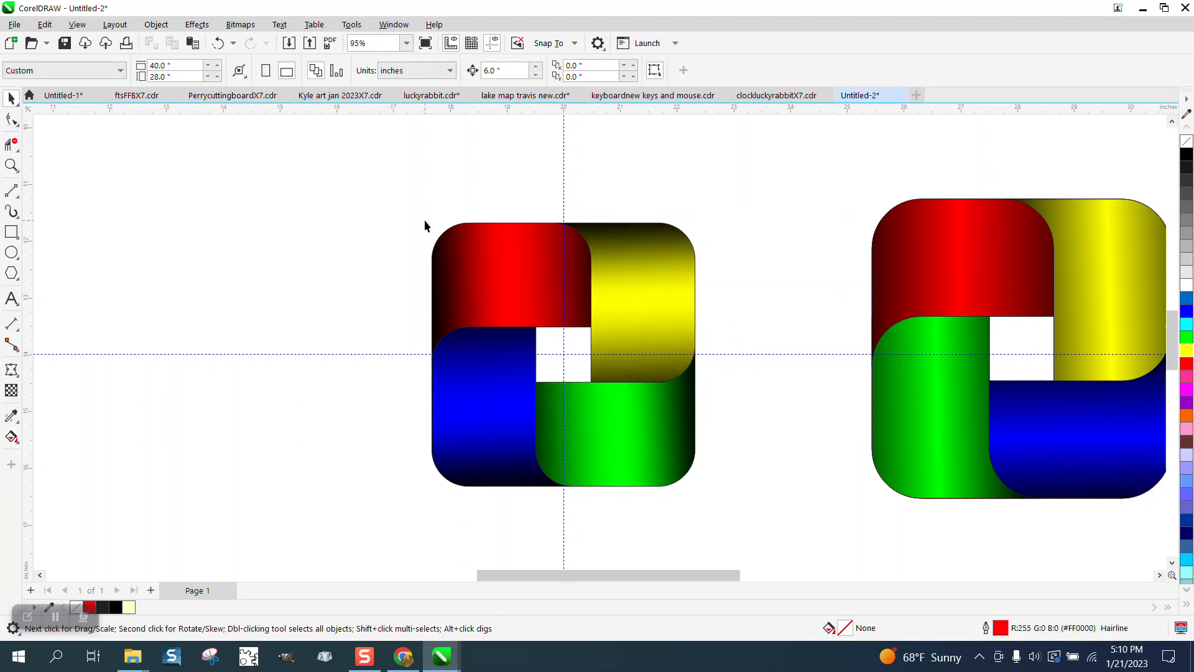
# - Hide the guidelines that cross the four-color design
pyautogui.moveTo(424, 219); pyautogui.dragTo(768, 474)
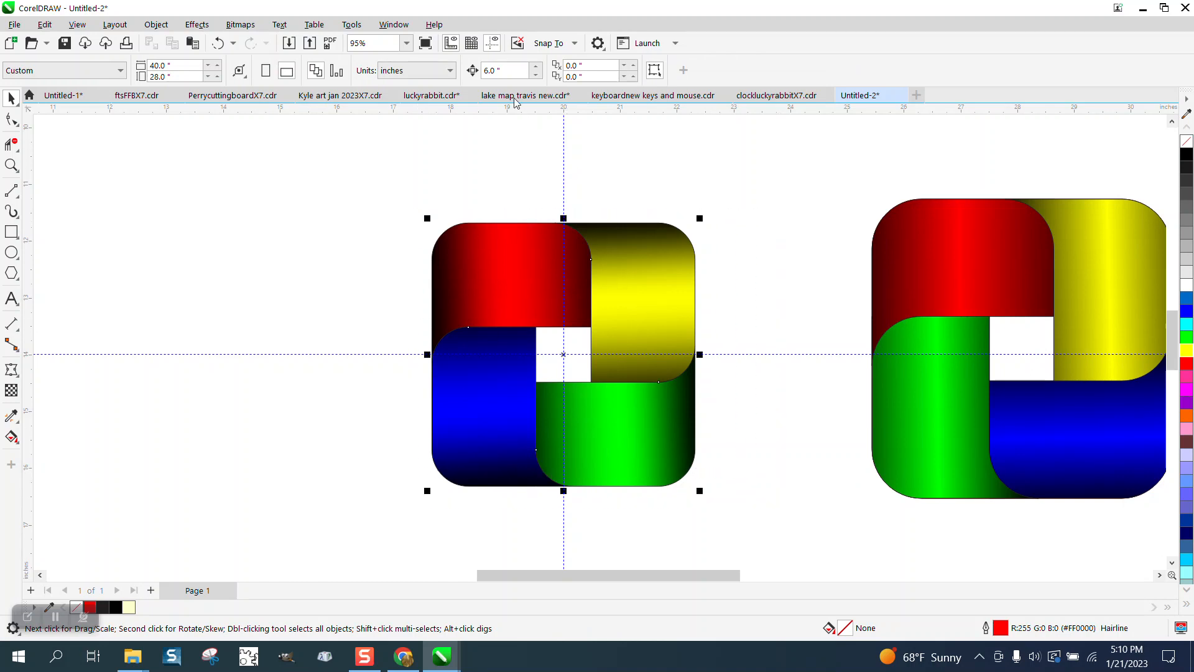
pyautogui.click(492, 44)
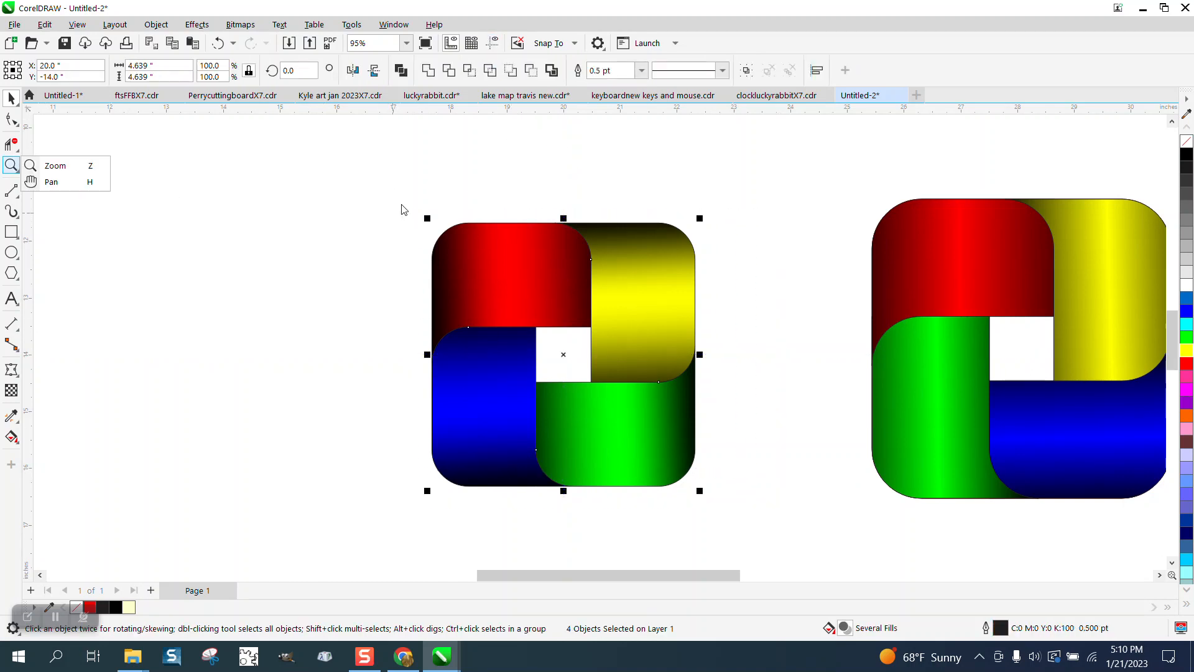
pyautogui.click(11, 164)
pyautogui.moveTo(406, 201); pyautogui.dragTo(731, 516)
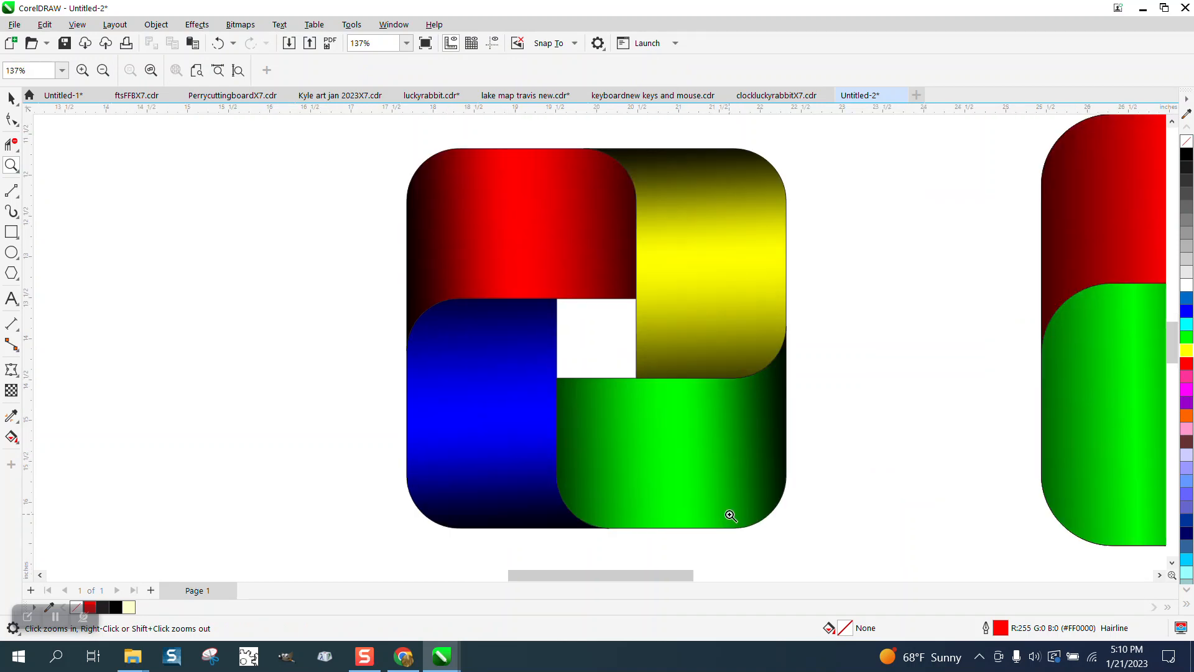